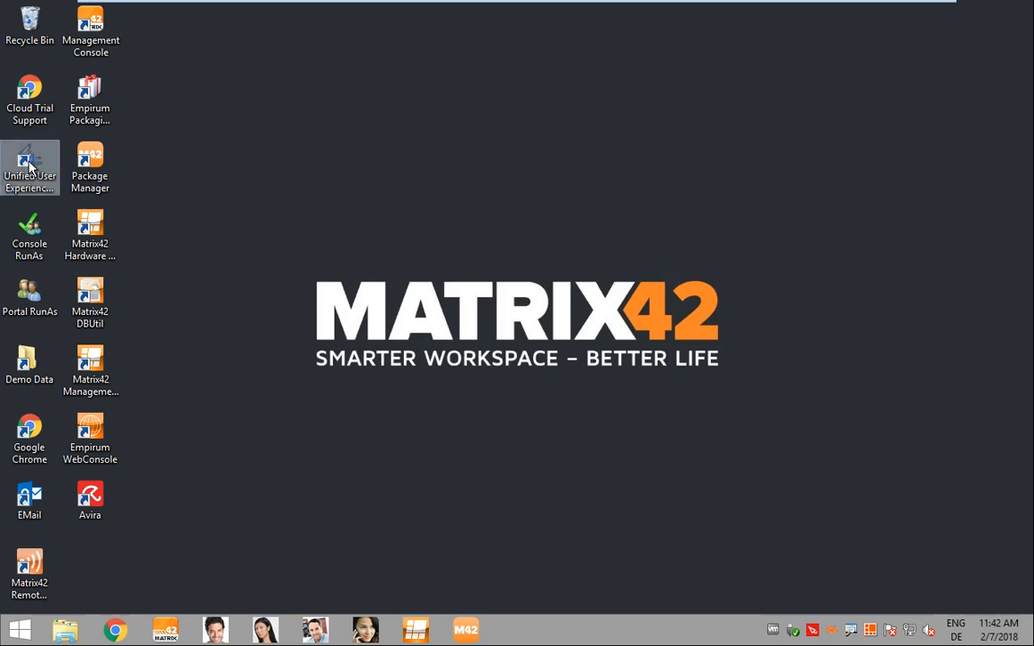
Open the Unified User Experience self-service portal and view the list of available applications
double_click(29, 163)
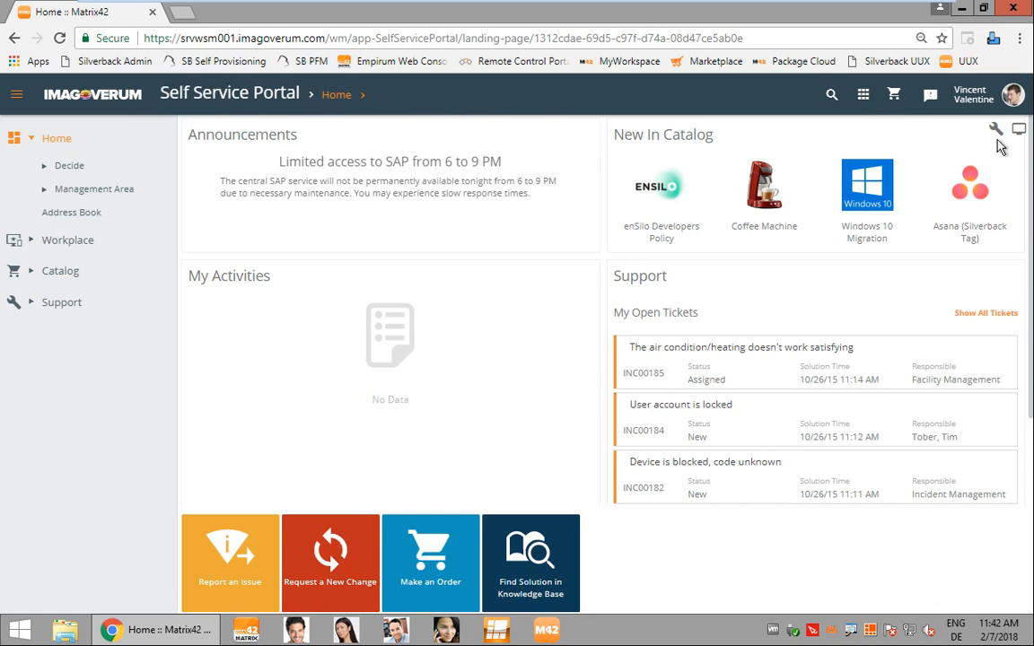
click(863, 97)
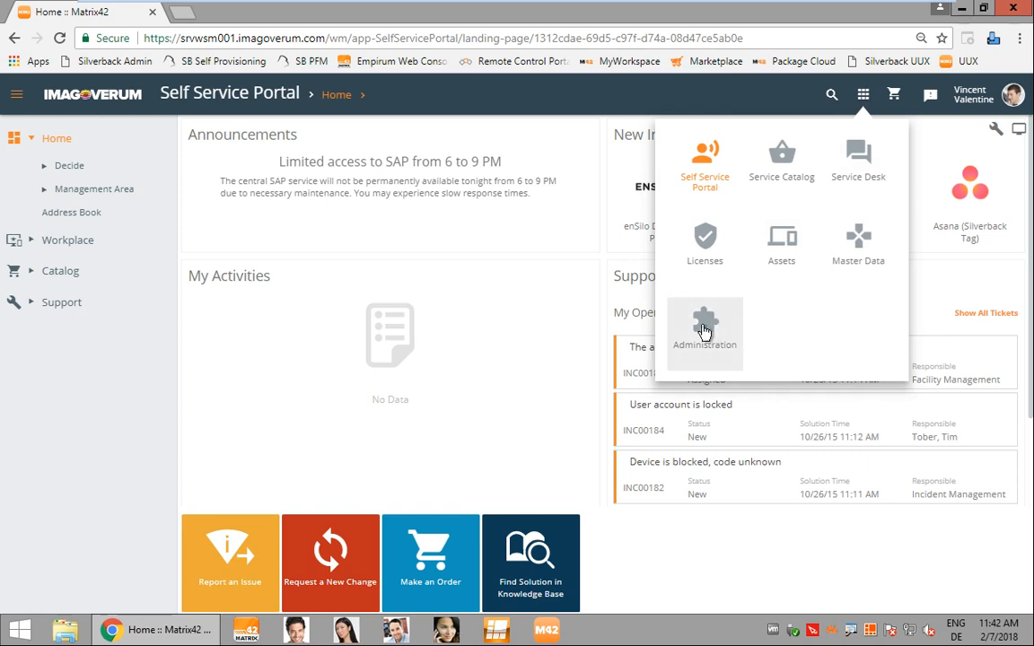
click(69, 502)
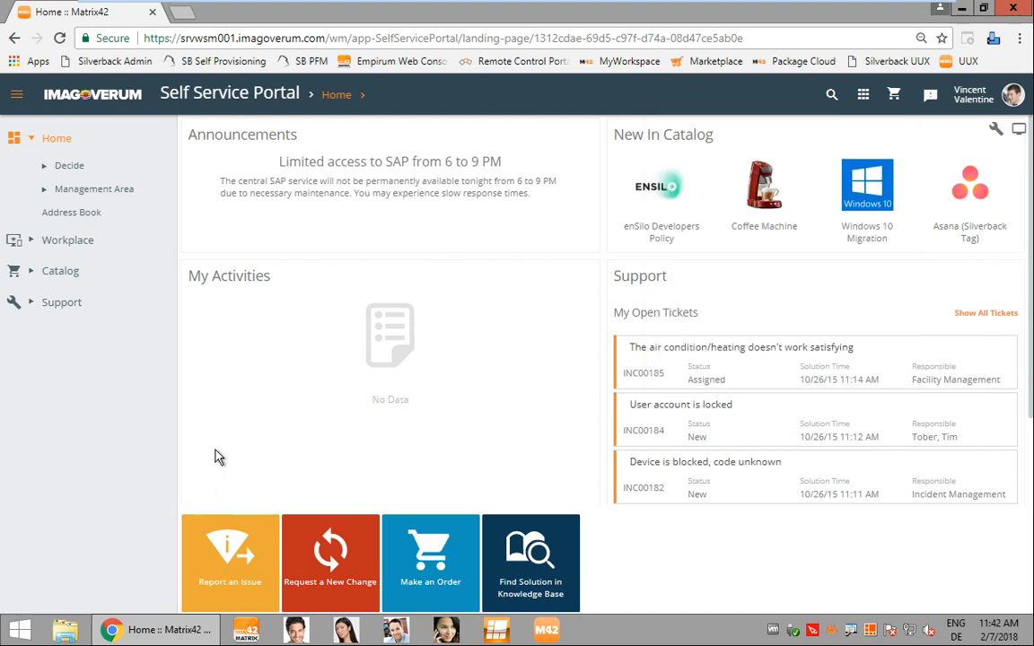
Start an issue report with the quick call "Software refuses to work properly" and discard the new ticket
click(224, 554)
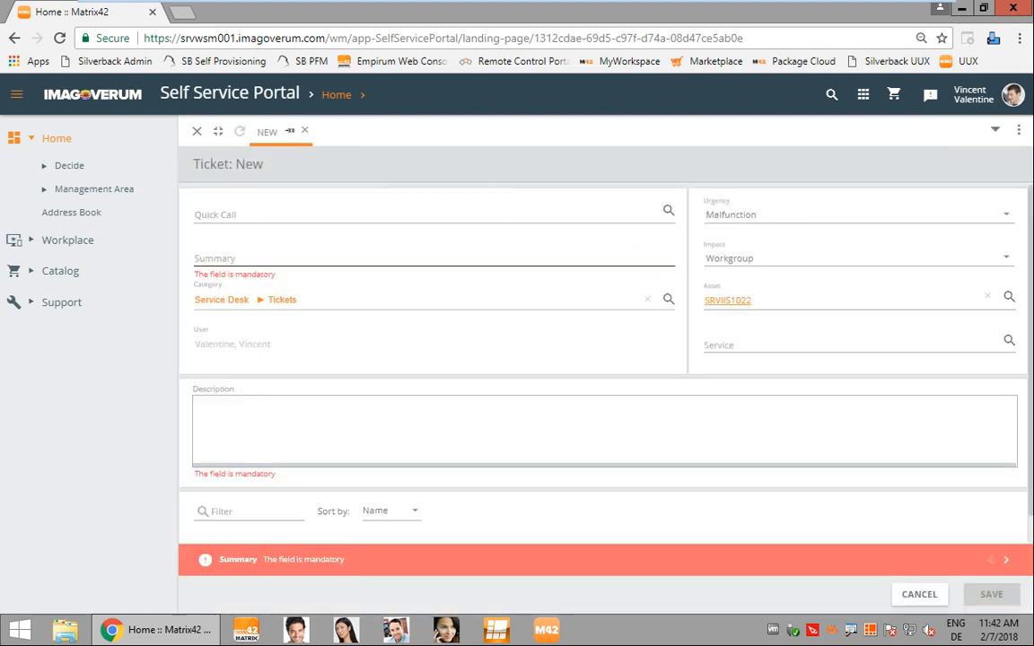
click(329, 214)
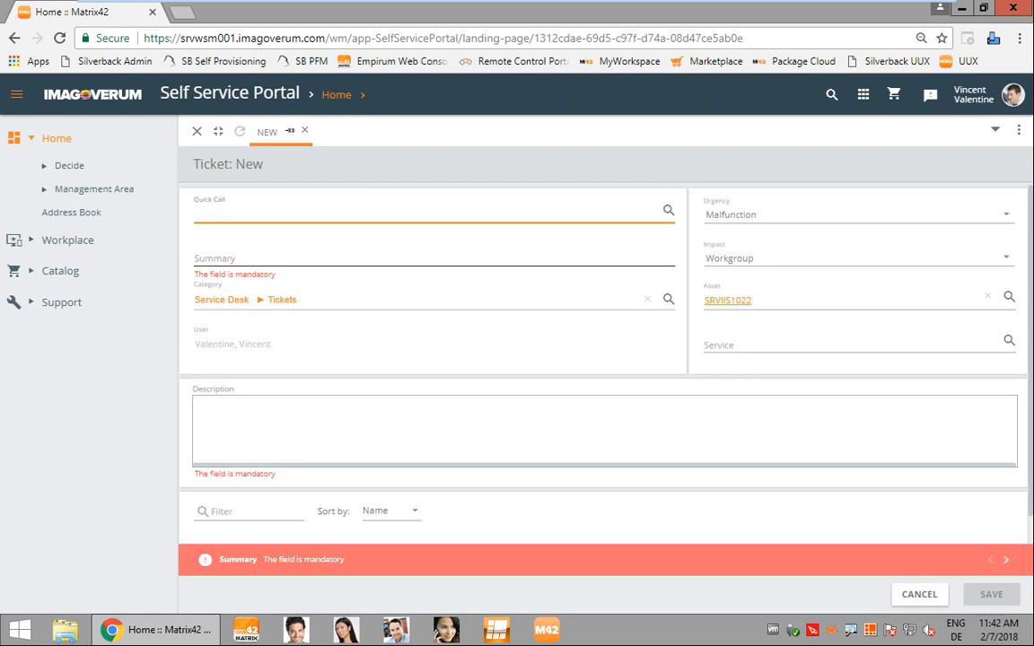
text(sof)
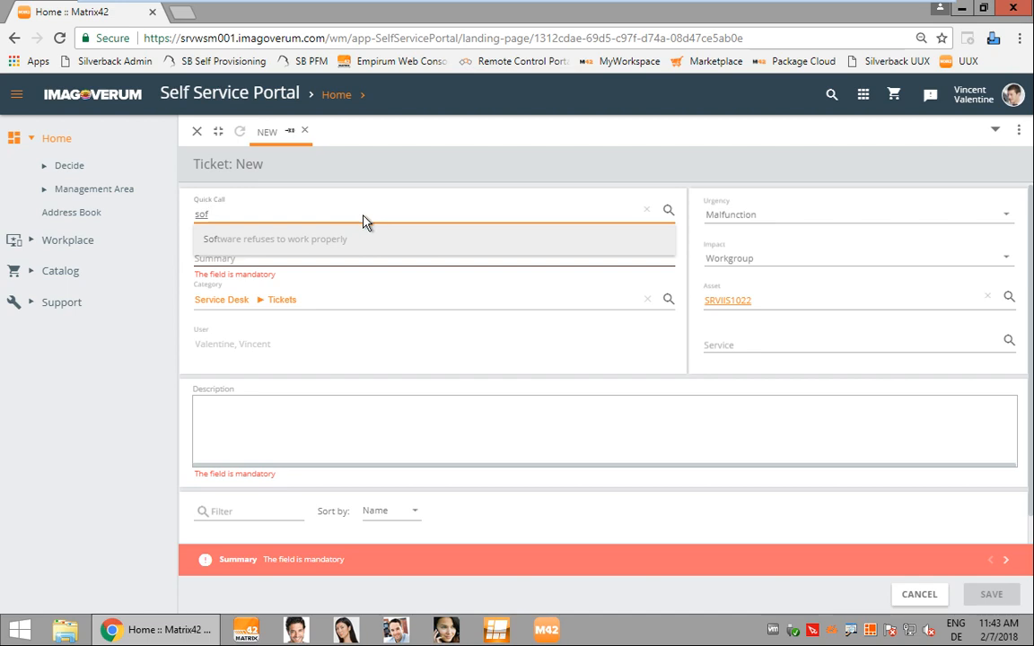
click(360, 239)
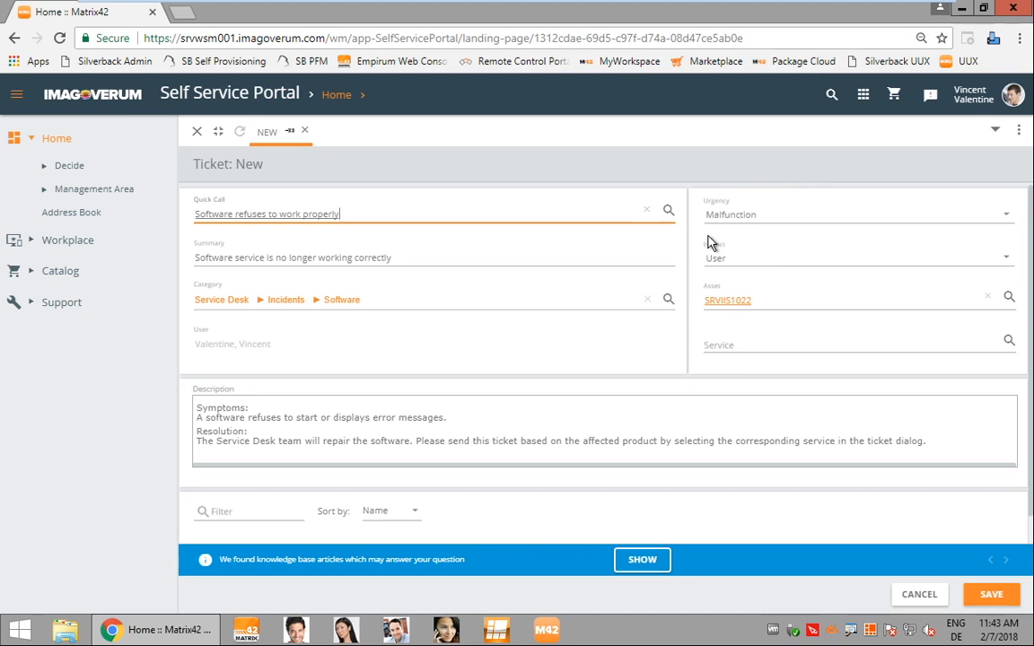
click(310, 135)
click(517, 330)
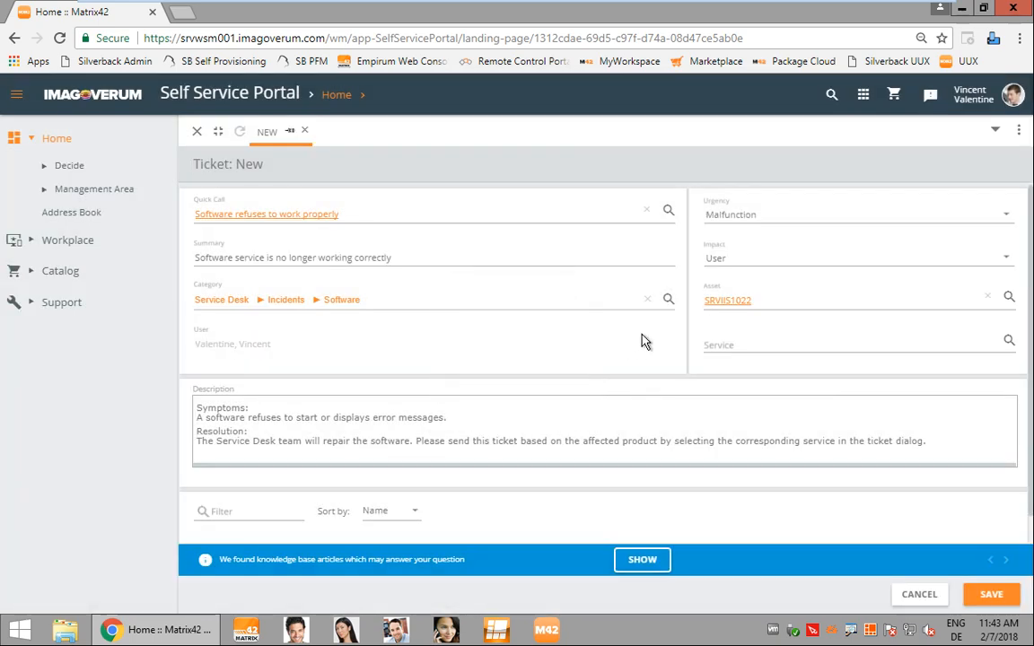
click(907, 595)
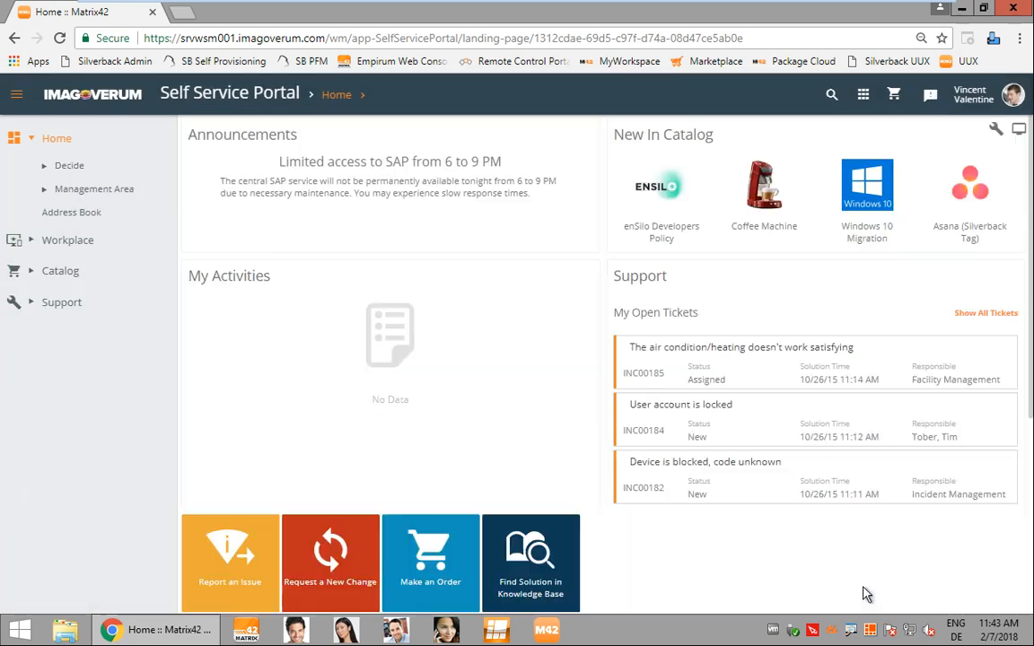
Switch to the Administration application and show the list of dialog layouts
click(863, 95)
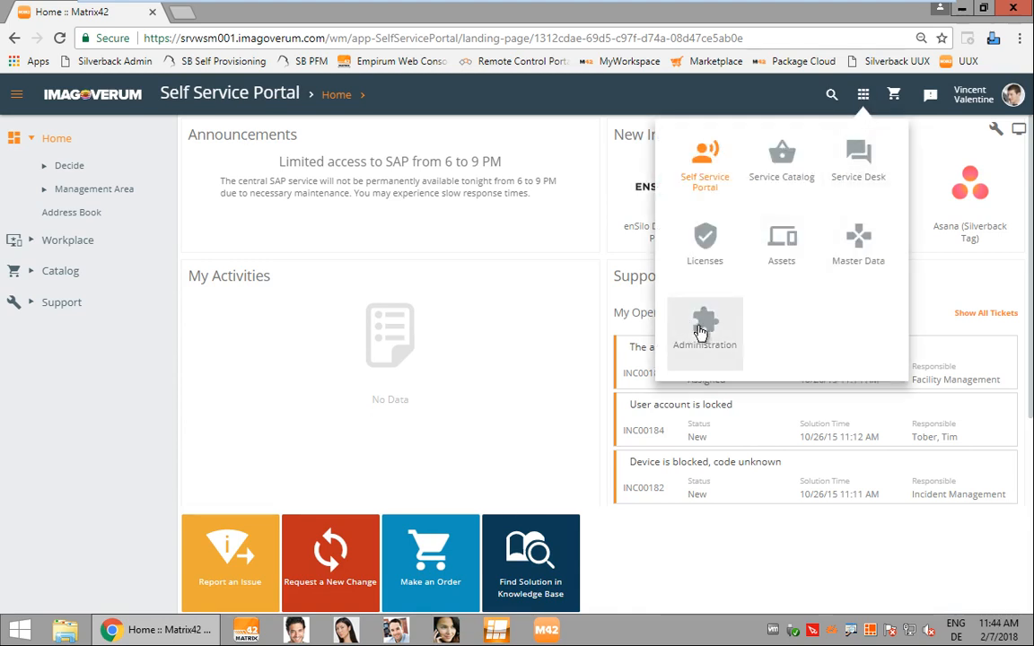
click(703, 333)
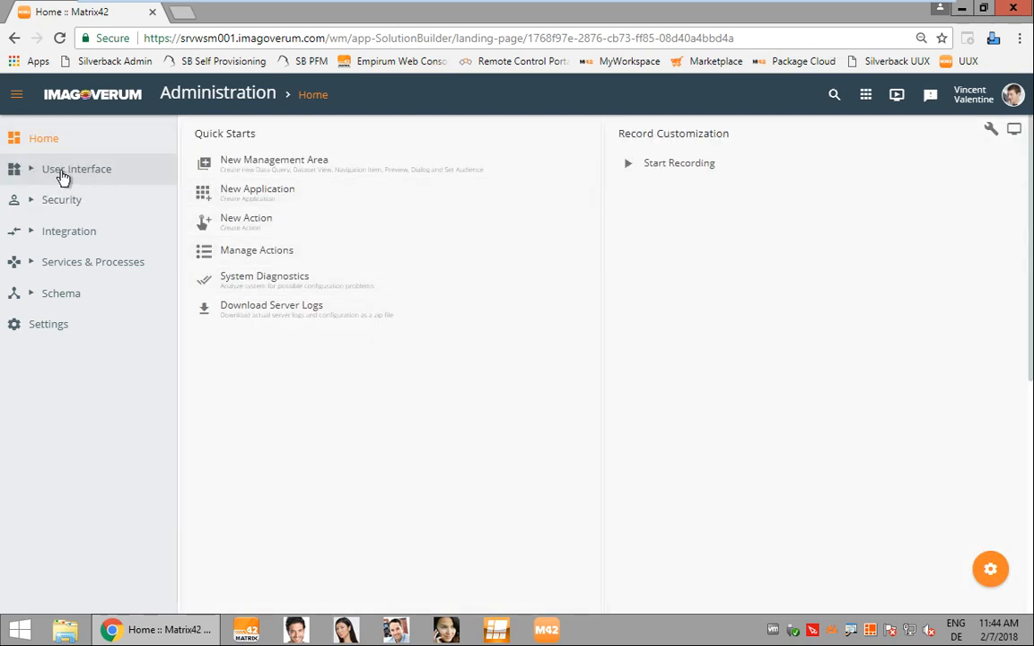
click(29, 174)
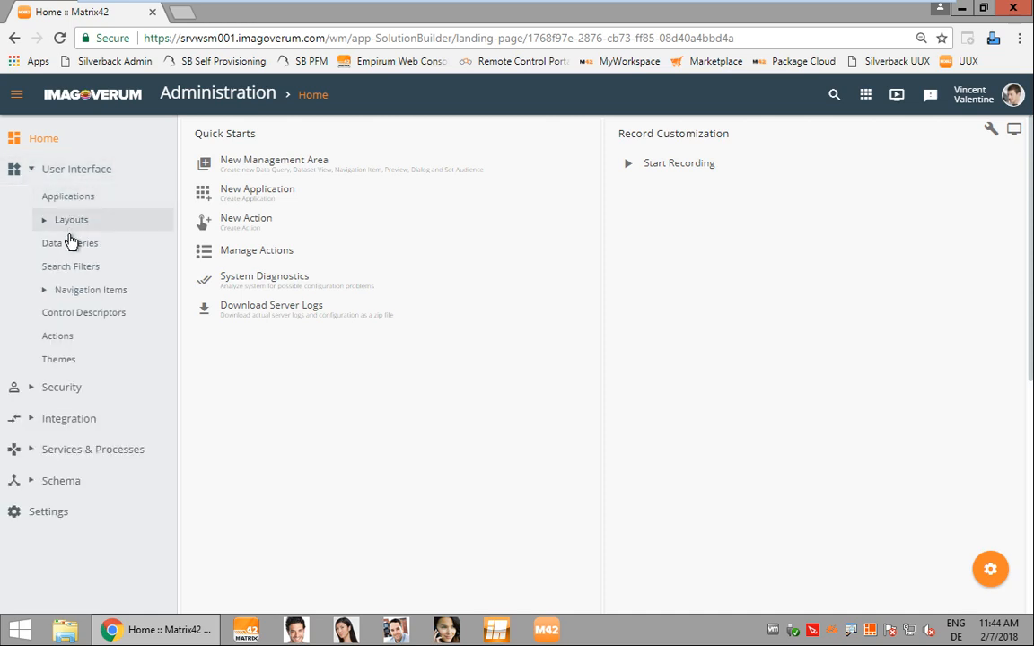
click(44, 221)
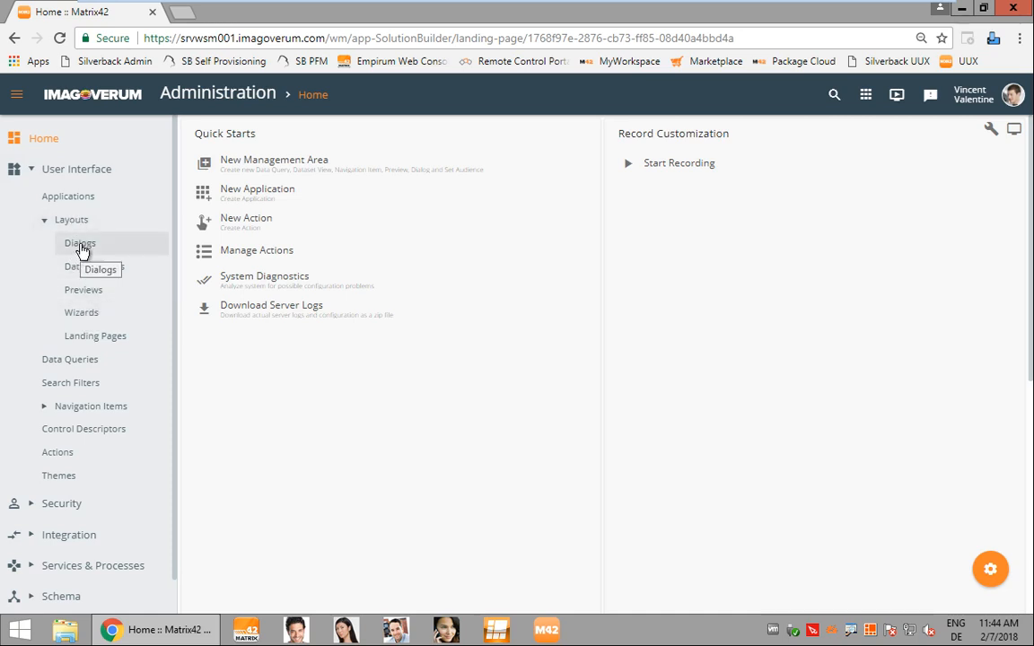
click(79, 244)
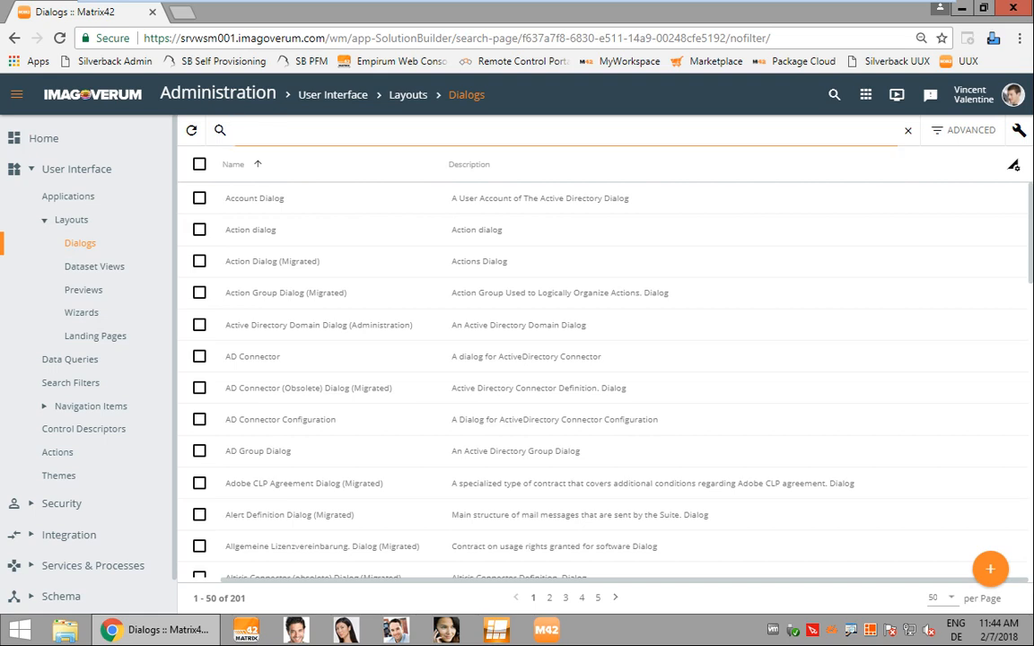
Search the dialogs for "ticket" and open the "Edit ticket in SSP" dialog for customization
text(tickets)
key(Return)
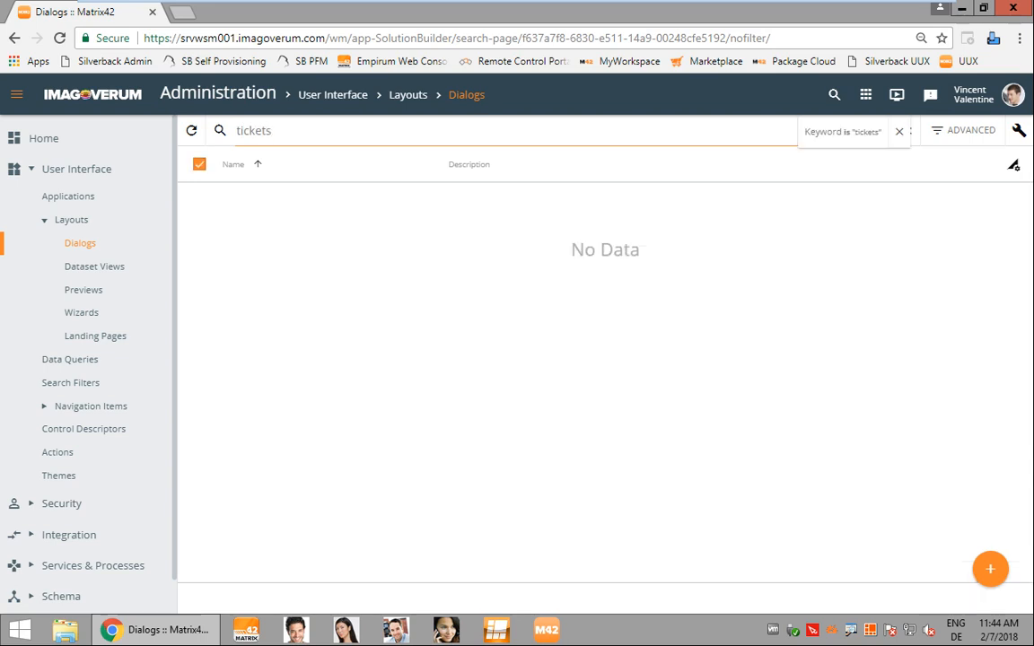
key(BackSpace)
key(Return)
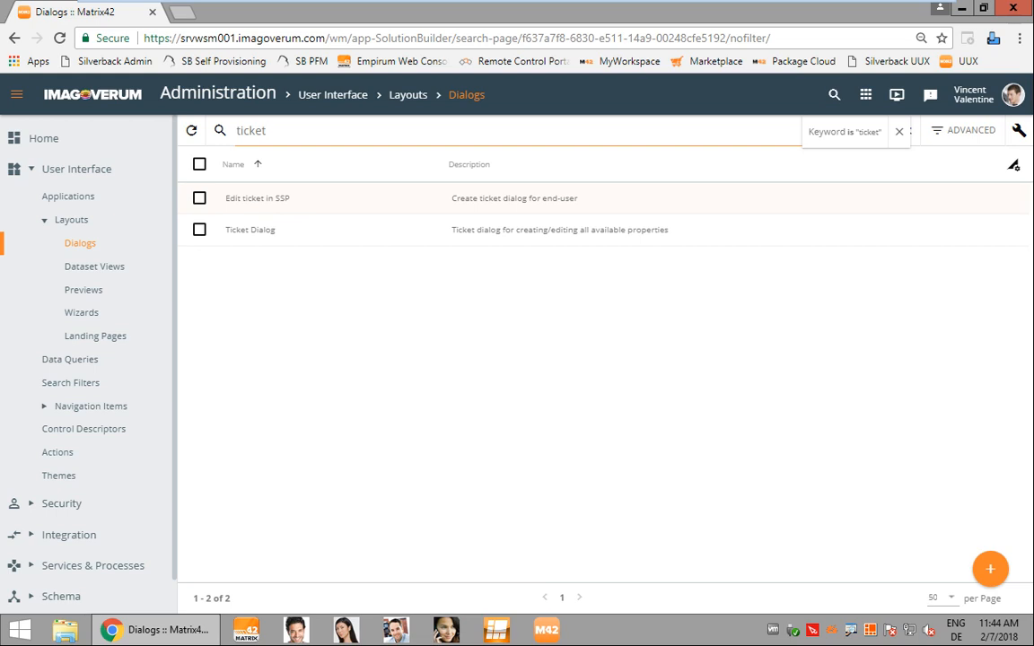
click(462, 199)
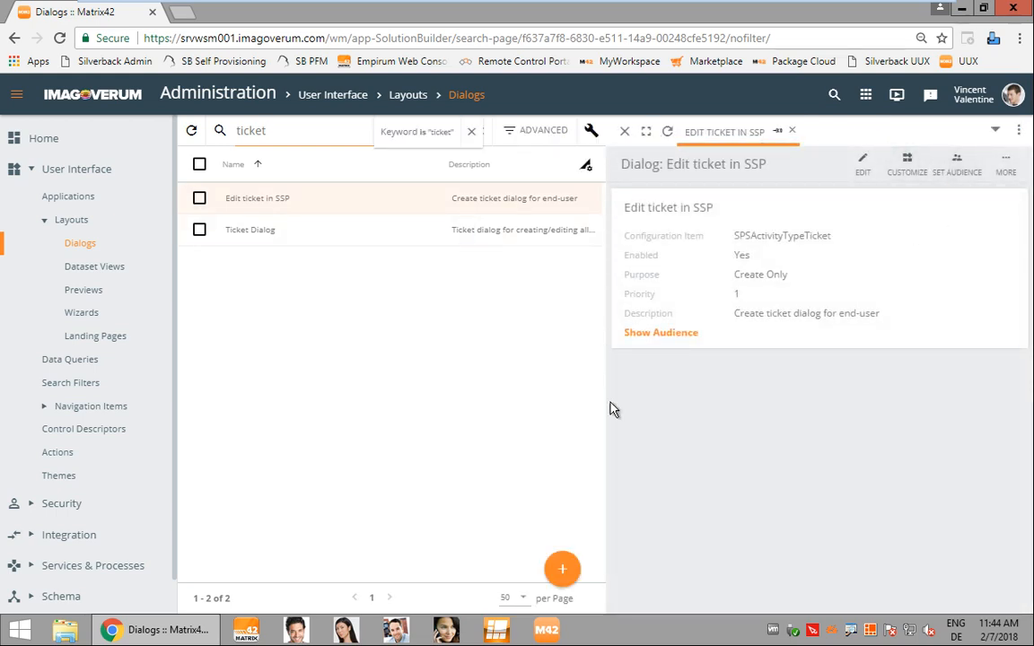
click(906, 172)
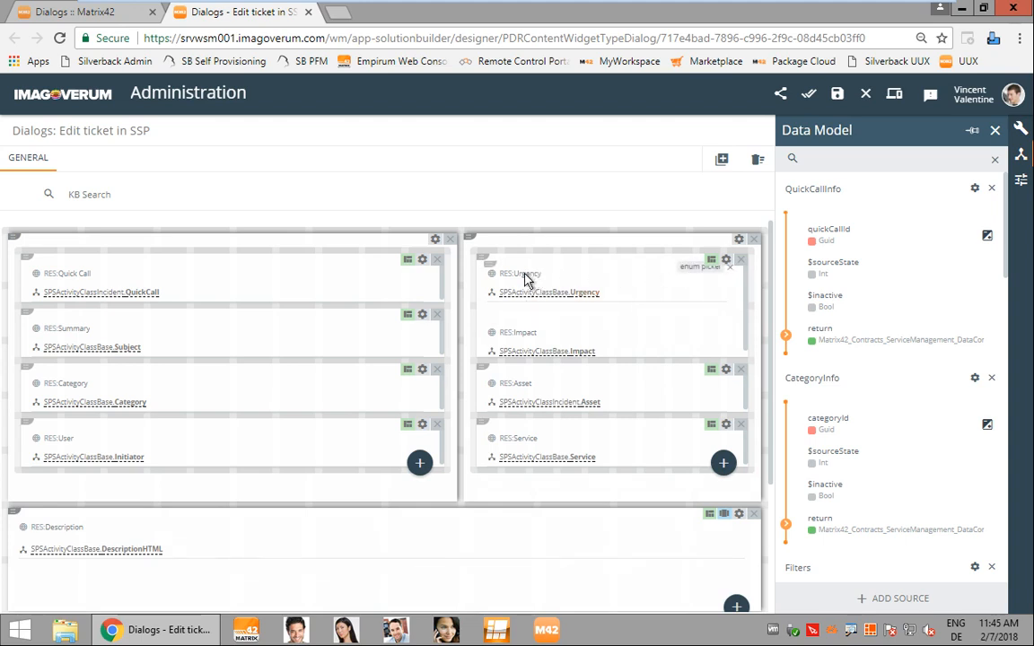
Examine the properties of the Urgency picker, including its static Visibility setting, and leave without applying changes
click(630, 290)
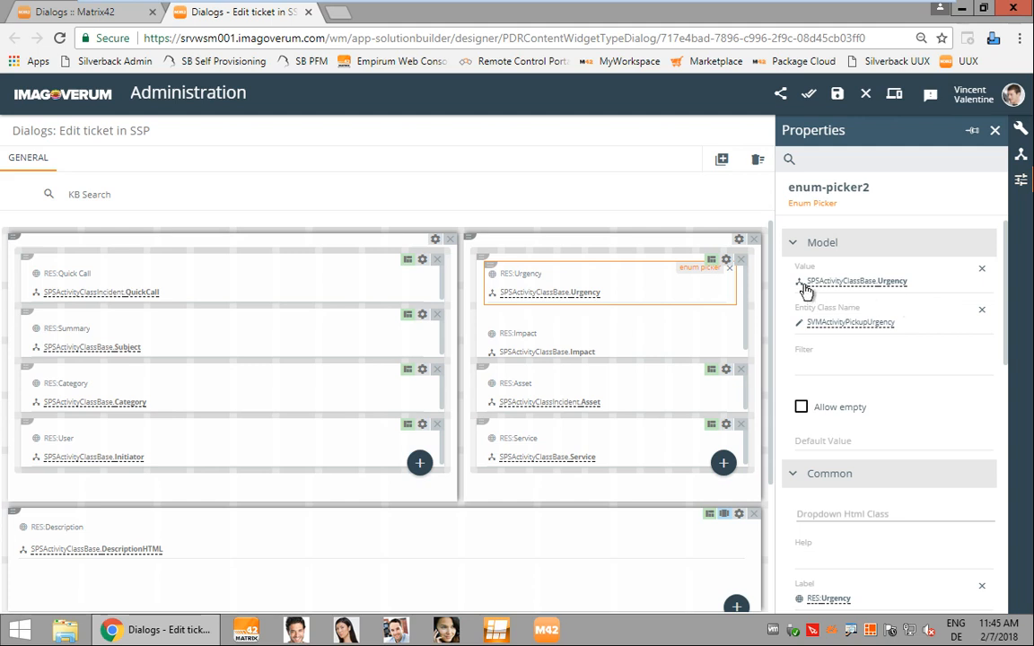
scroll(884, 401, down, 3)
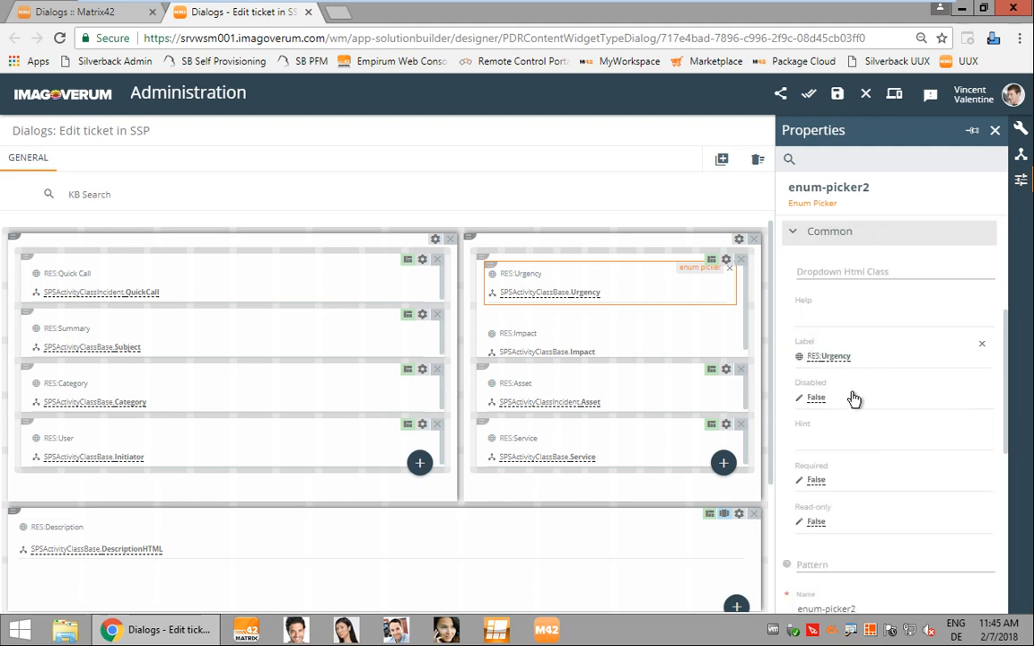
scroll(852, 395, down, 1)
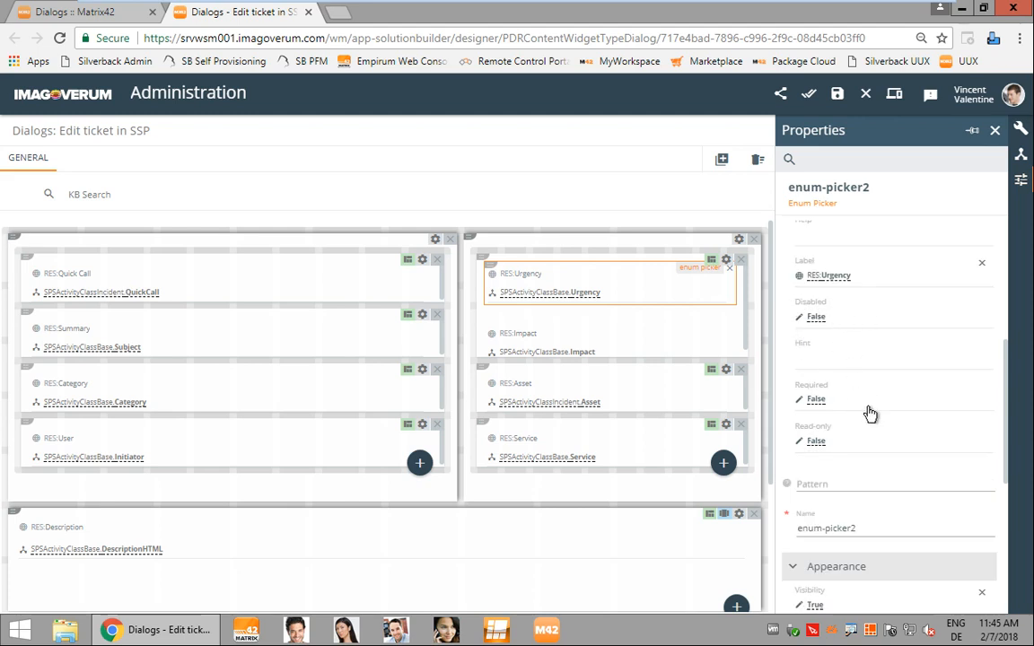
scroll(863, 379, down, 1)
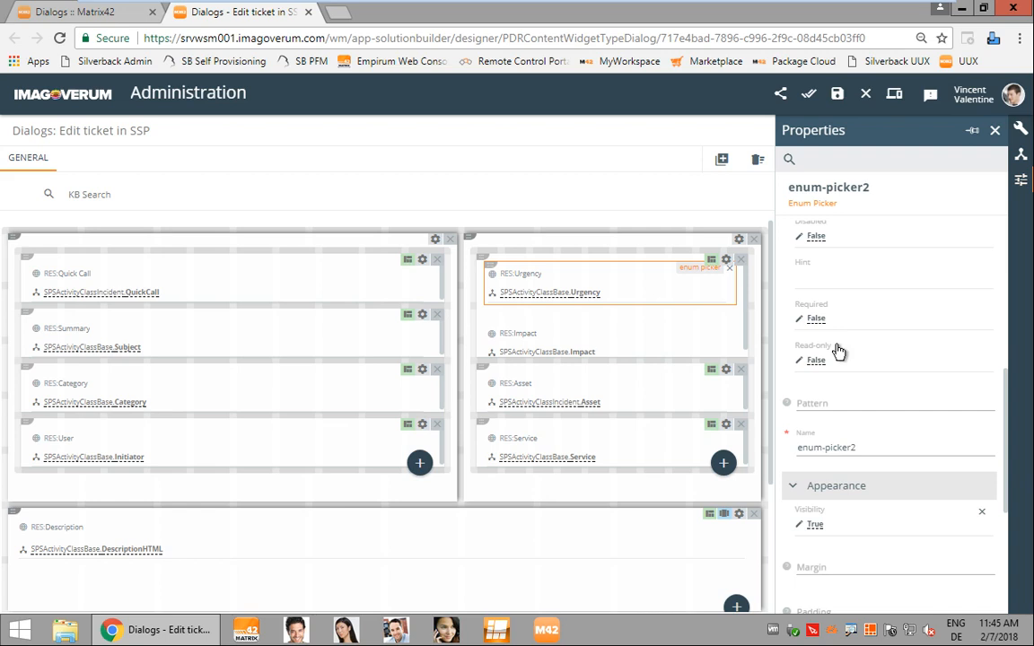
scroll(838, 350, down, 1)
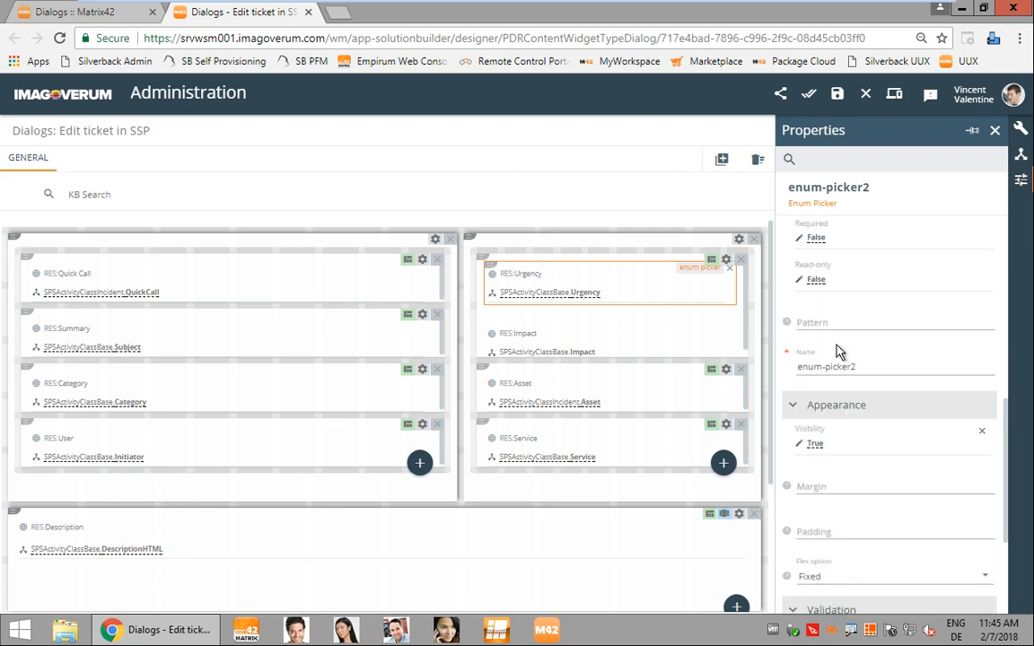
click(810, 446)
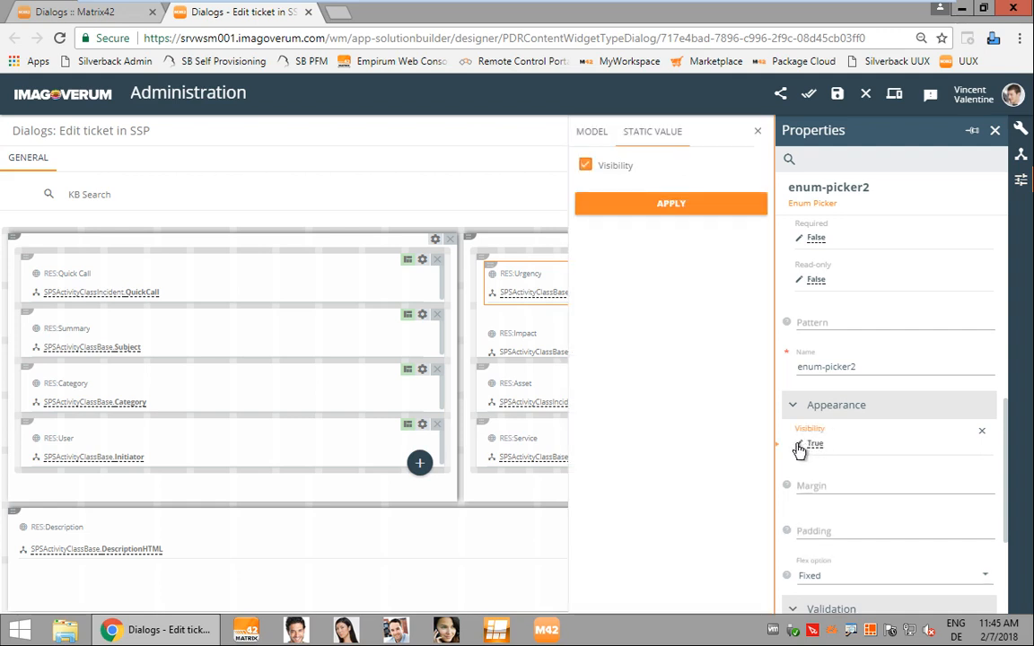
click(585, 165)
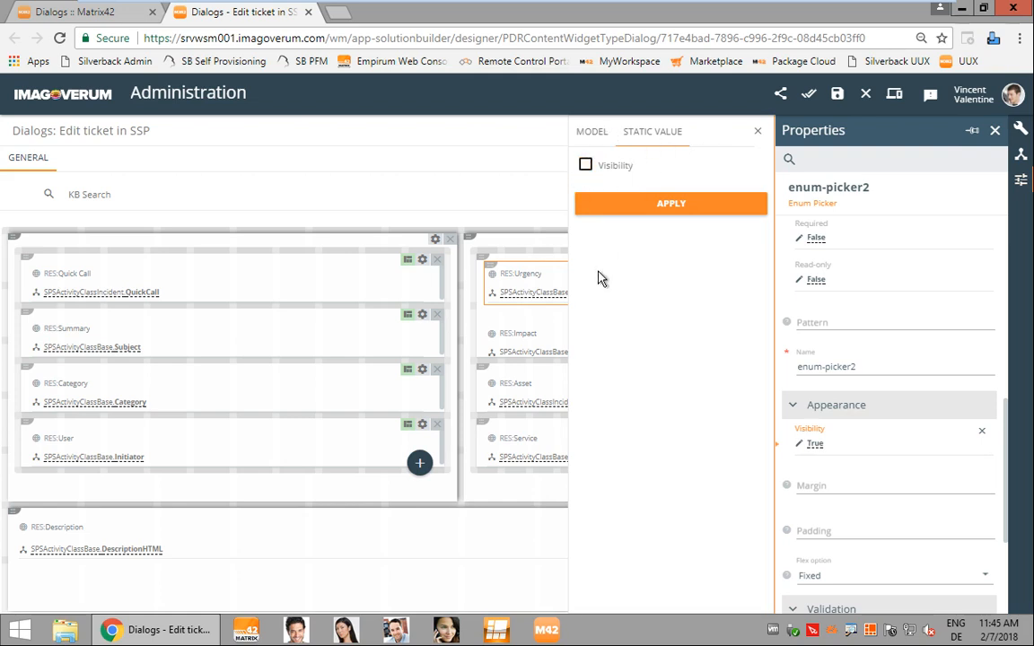
click(585, 165)
click(757, 131)
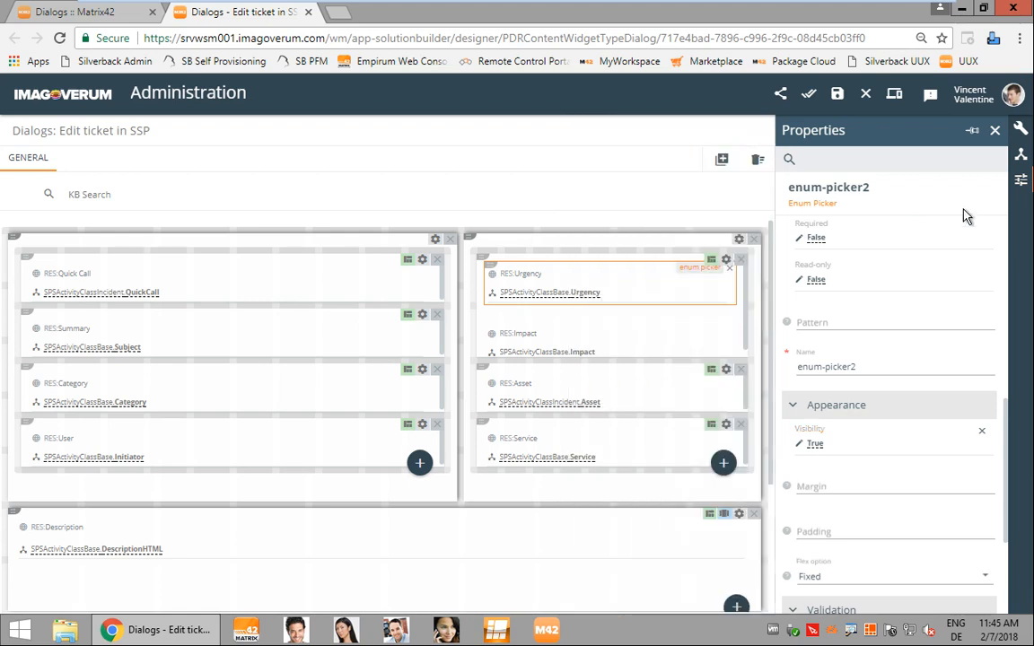
Add a calculated property named "Advanced" of type Boolean to the Context source of the data model
click(1021, 157)
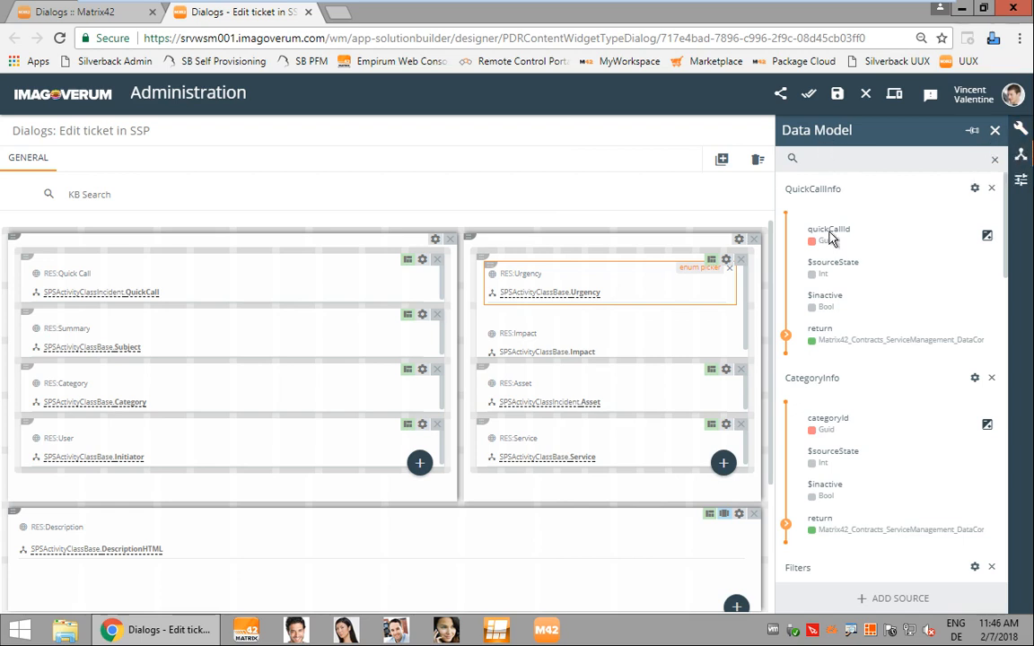
scroll(852, 433, down, 6)
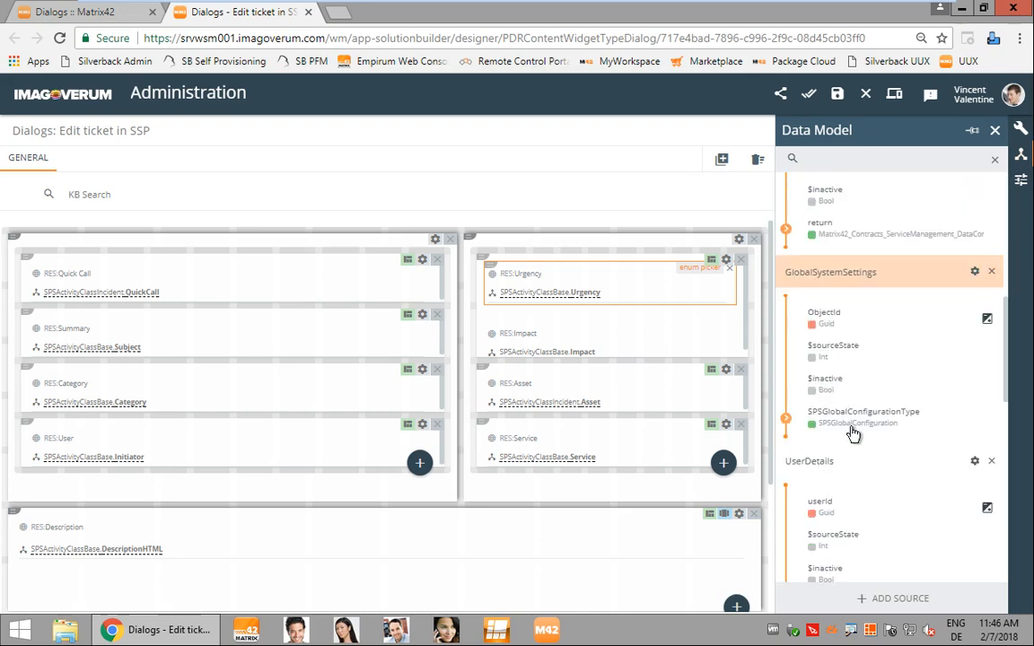
scroll(852, 434, down, 10)
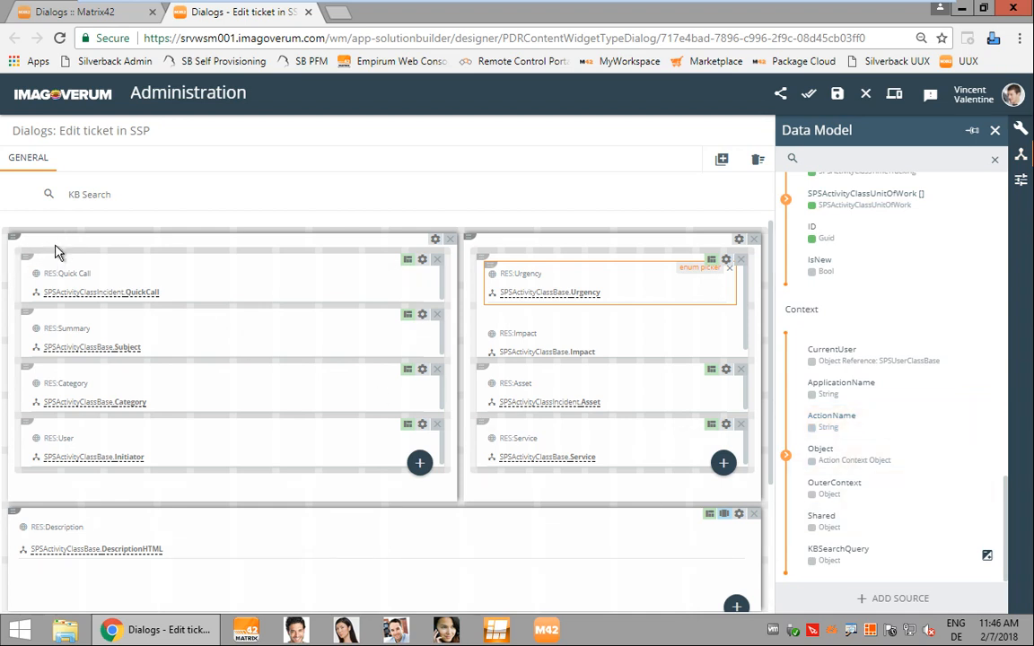
click(824, 314)
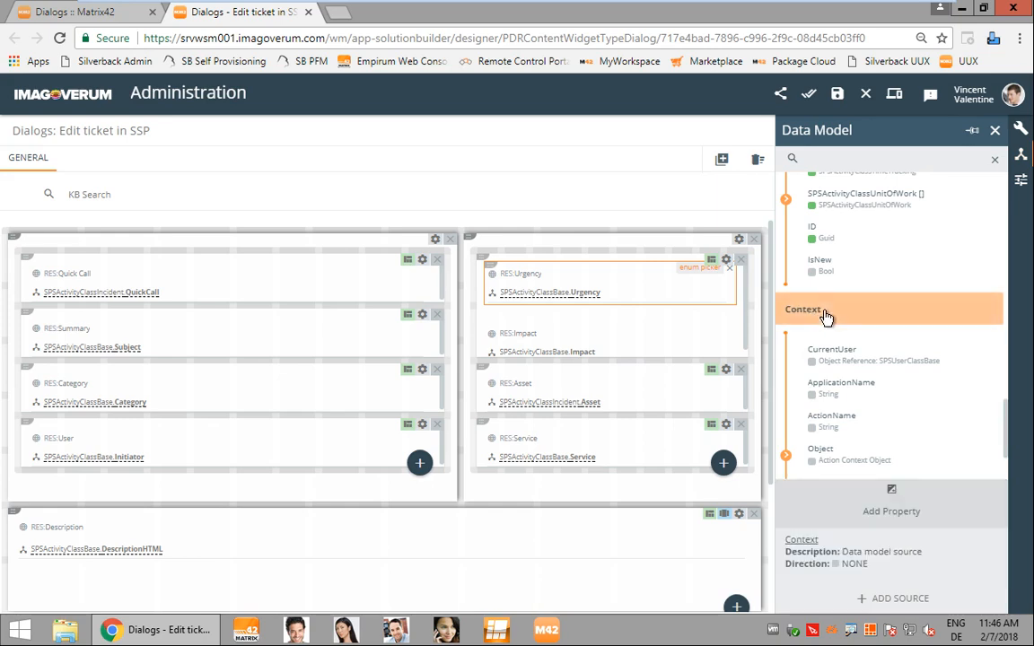
click(891, 503)
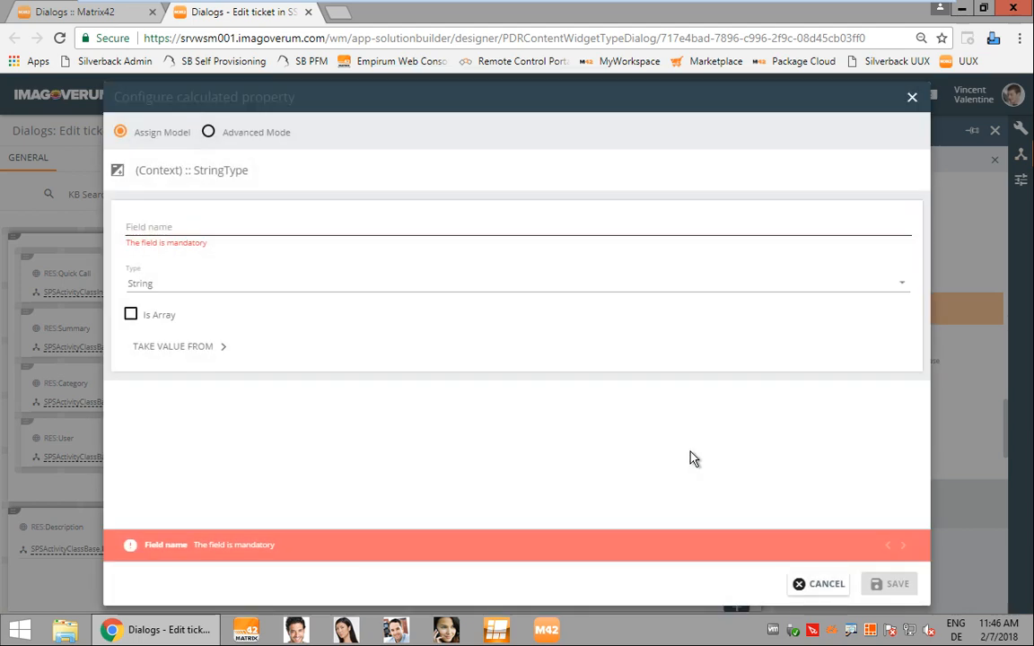
click(203, 231)
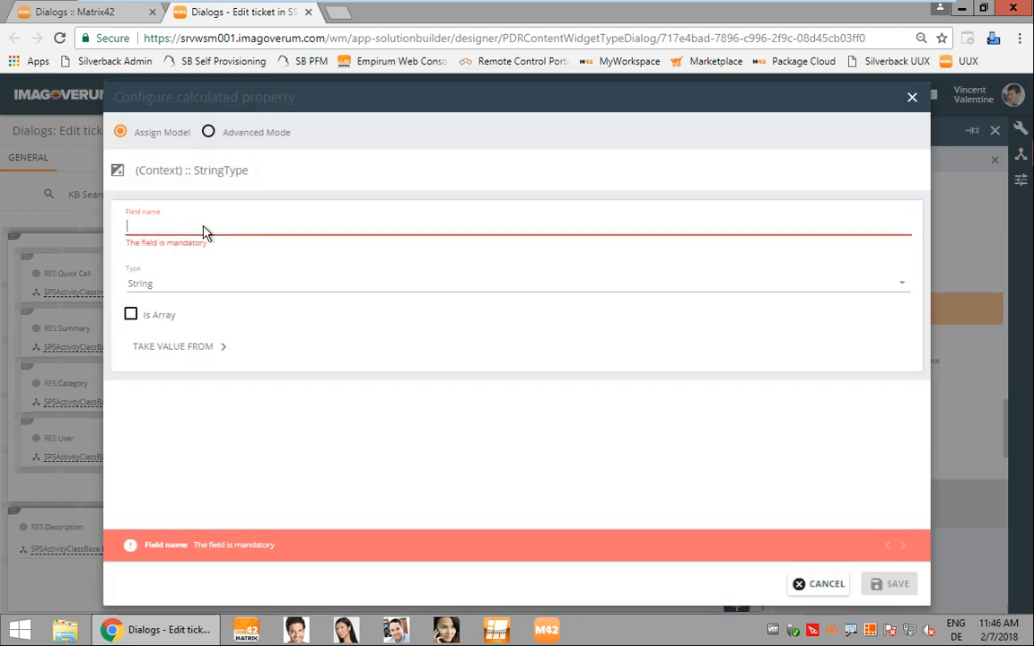
text(Advanced)
click(167, 293)
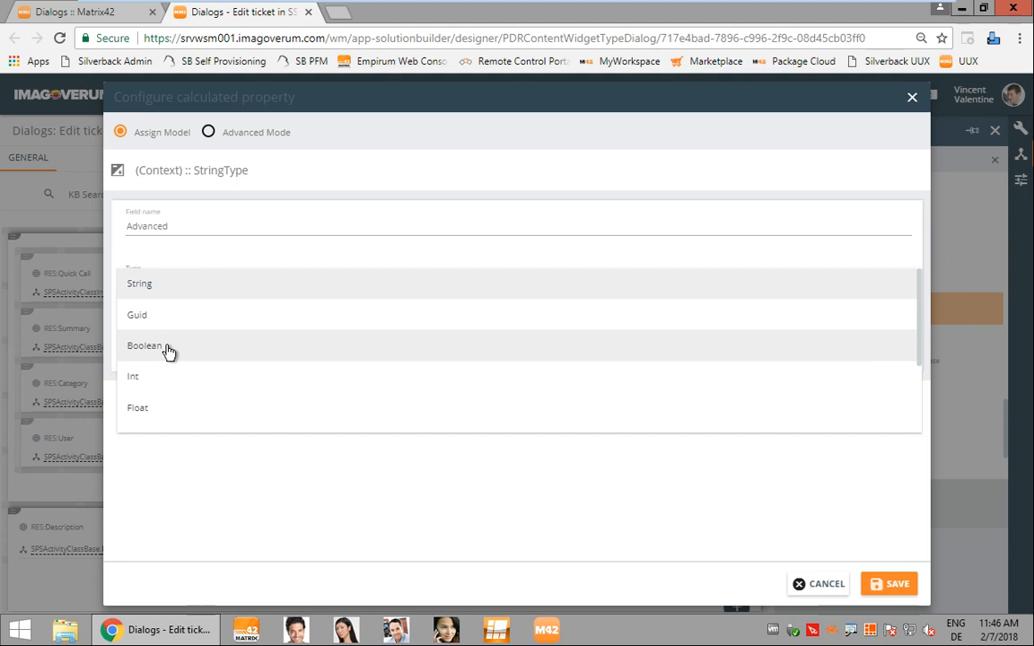
click(167, 351)
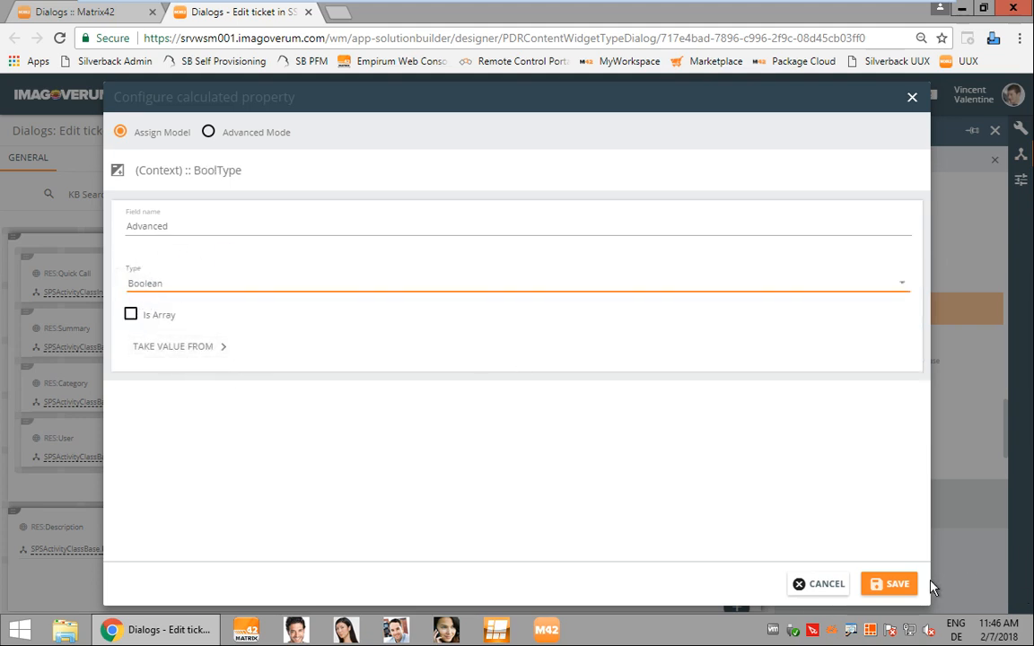
click(895, 584)
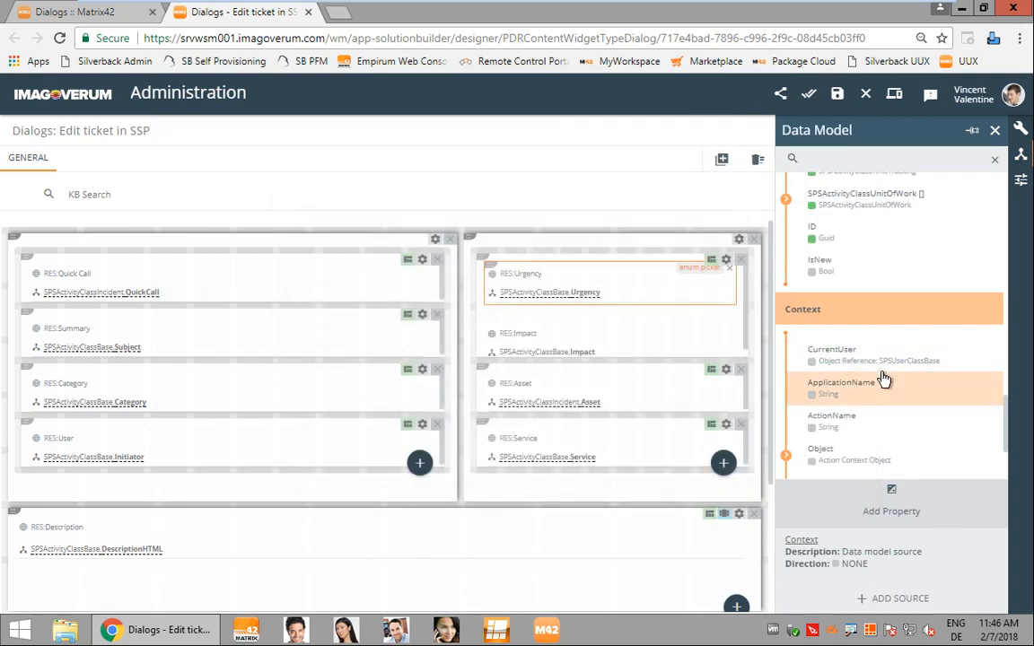
Add a CheckBox for the Context property Advanced above the Quick Call field, align it with the column's left edge and widen it
scroll(852, 379, down, 2)
scroll(819, 373, down, 1)
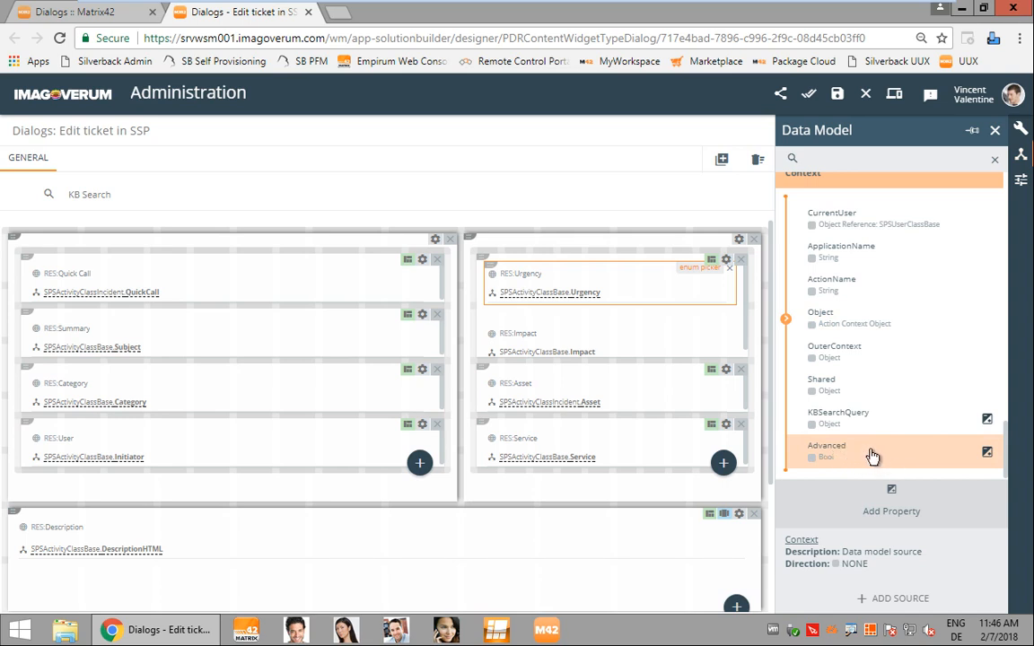
drag(871, 456, 78, 256)
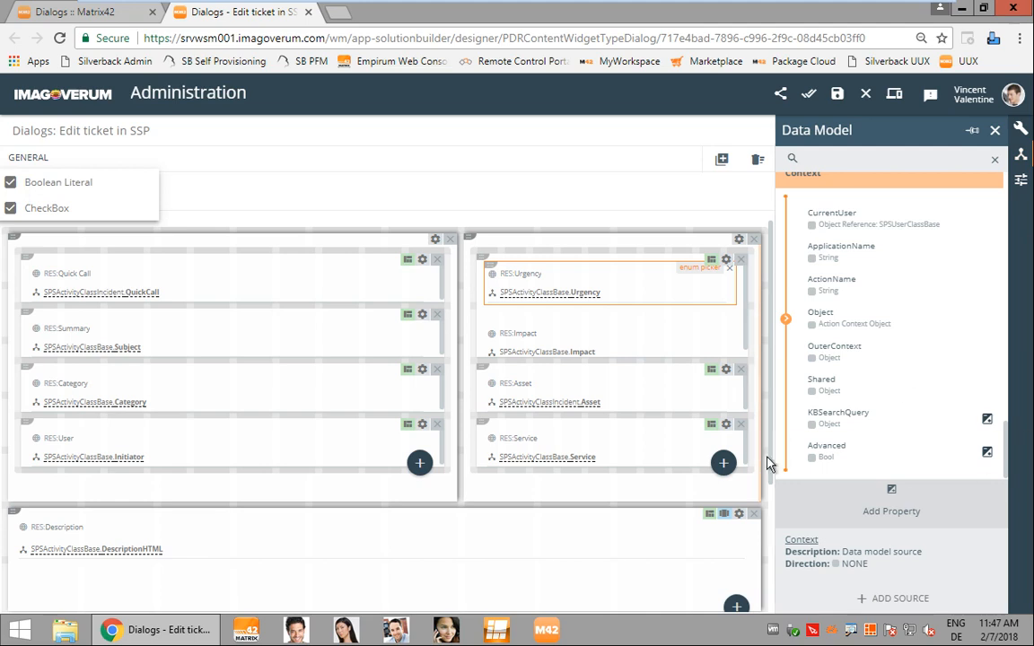
click(77, 211)
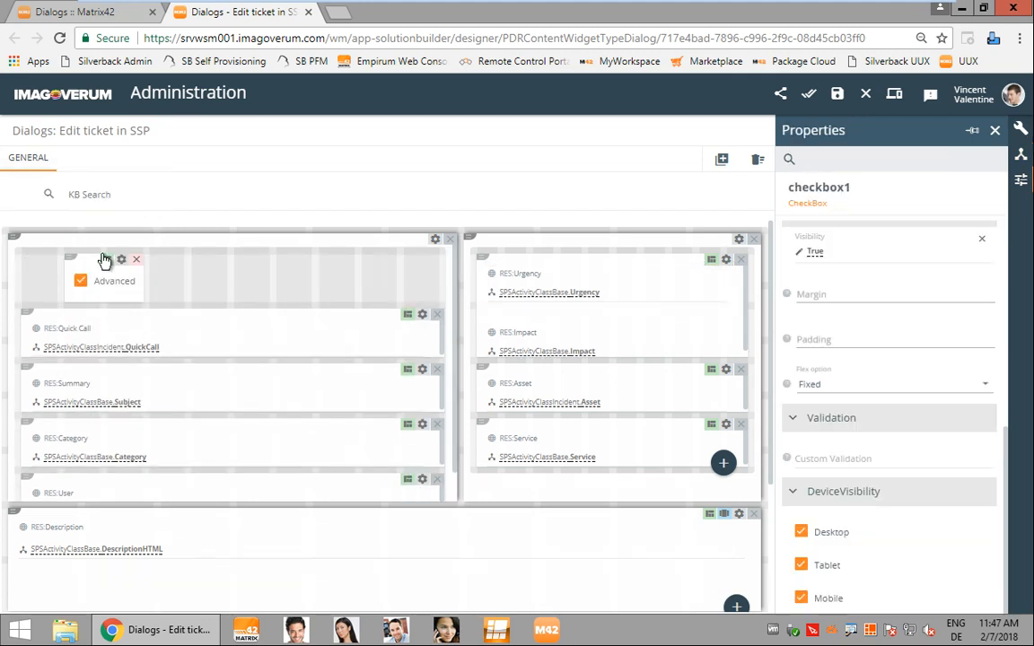
drag(65, 259, 37, 254)
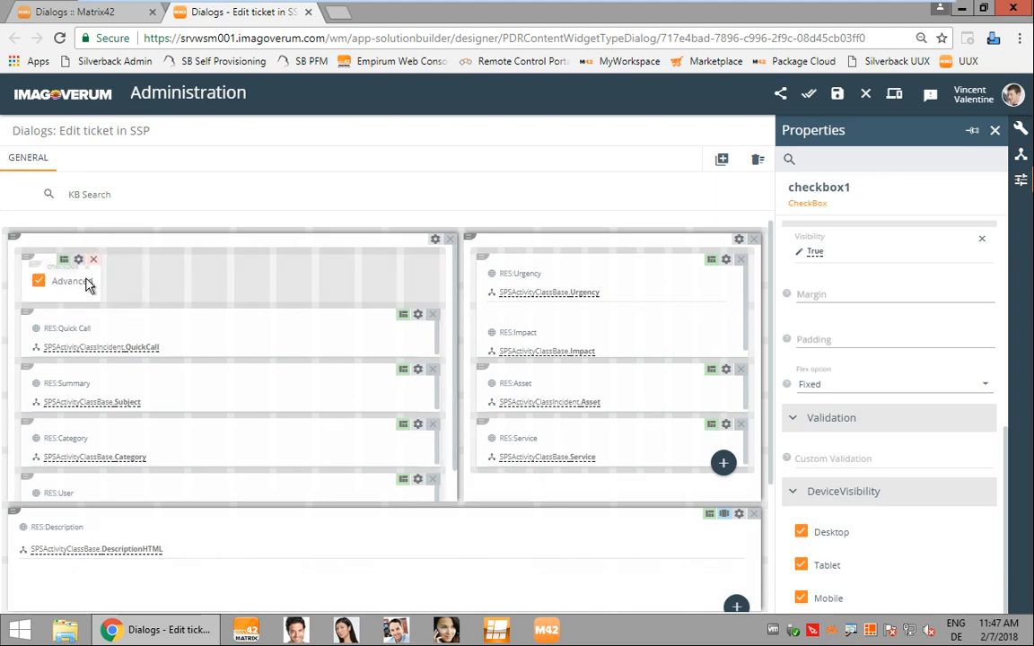
drag(96, 285, 189, 273)
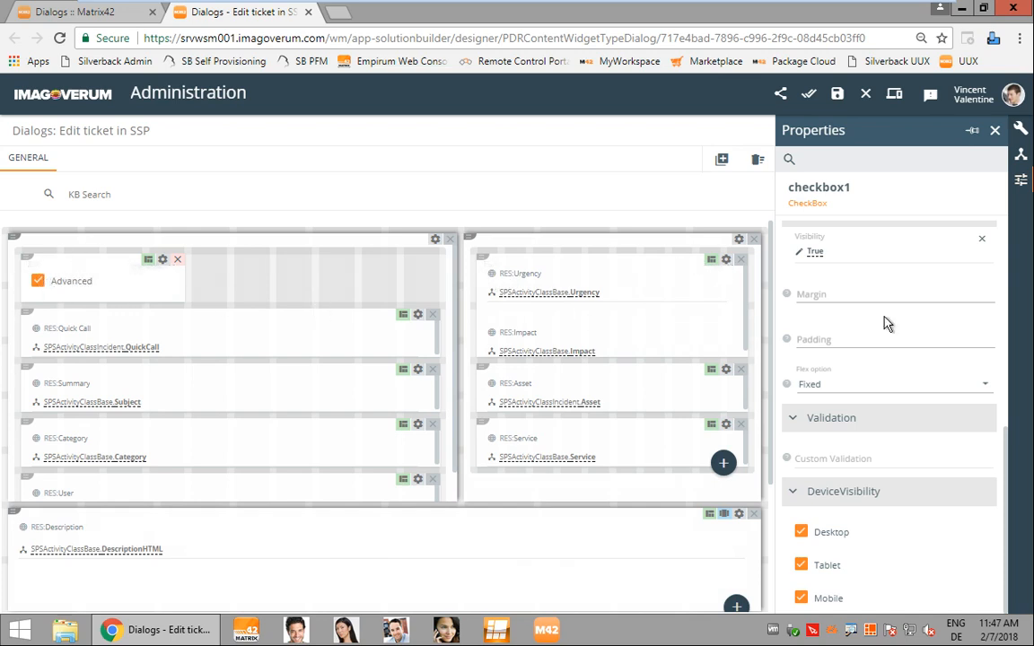
Bind the Urgency picker's Visibility to the Advanced property of the Context source in the data model
click(690, 274)
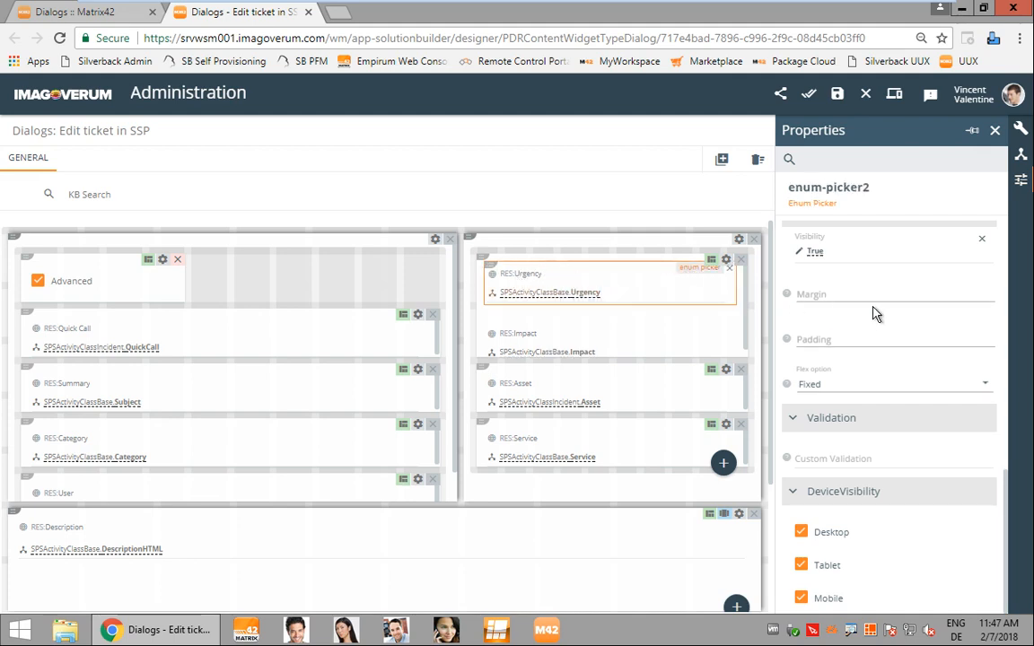
click(799, 255)
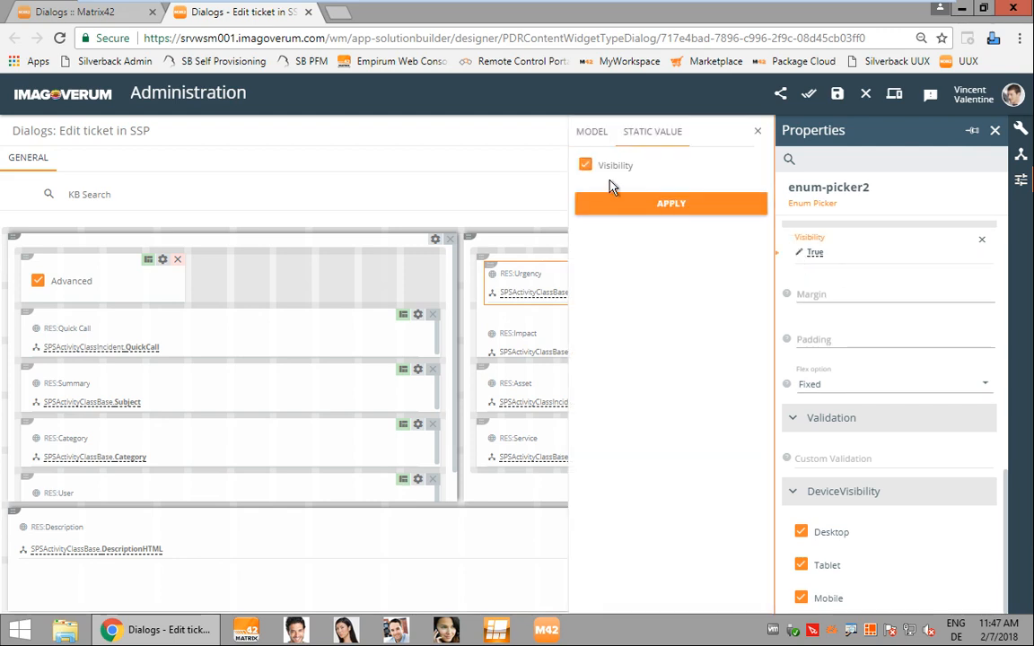
click(592, 134)
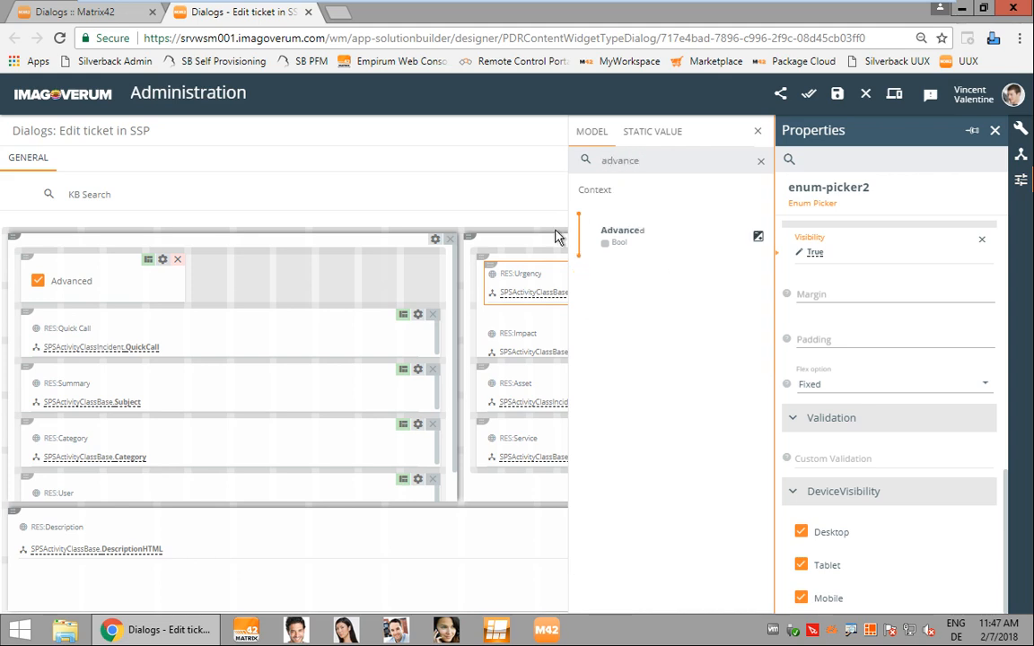
click(678, 238)
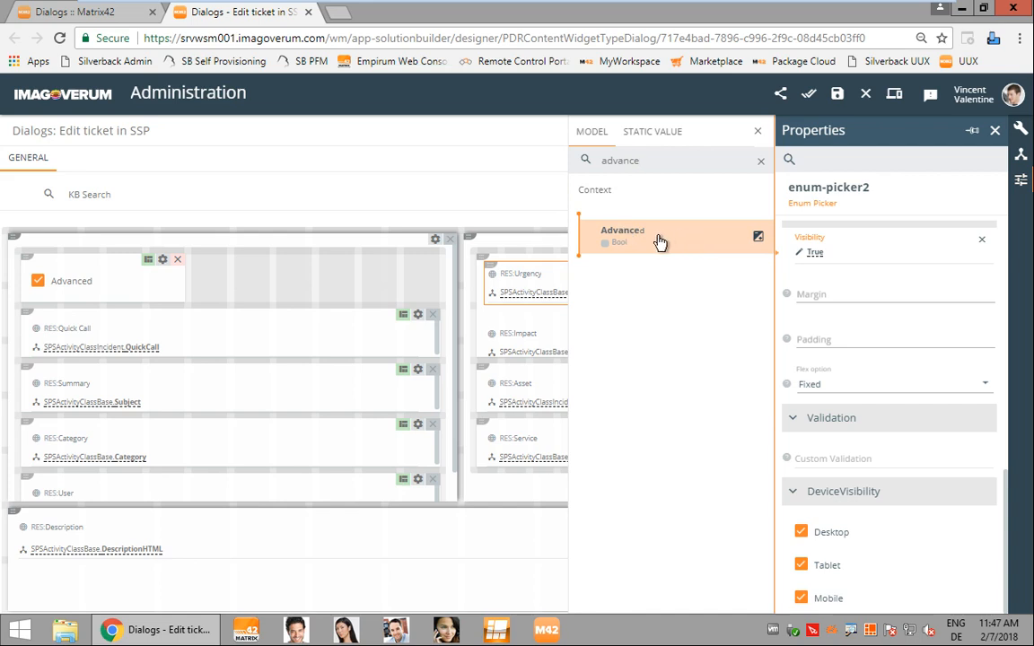
double_click(660, 240)
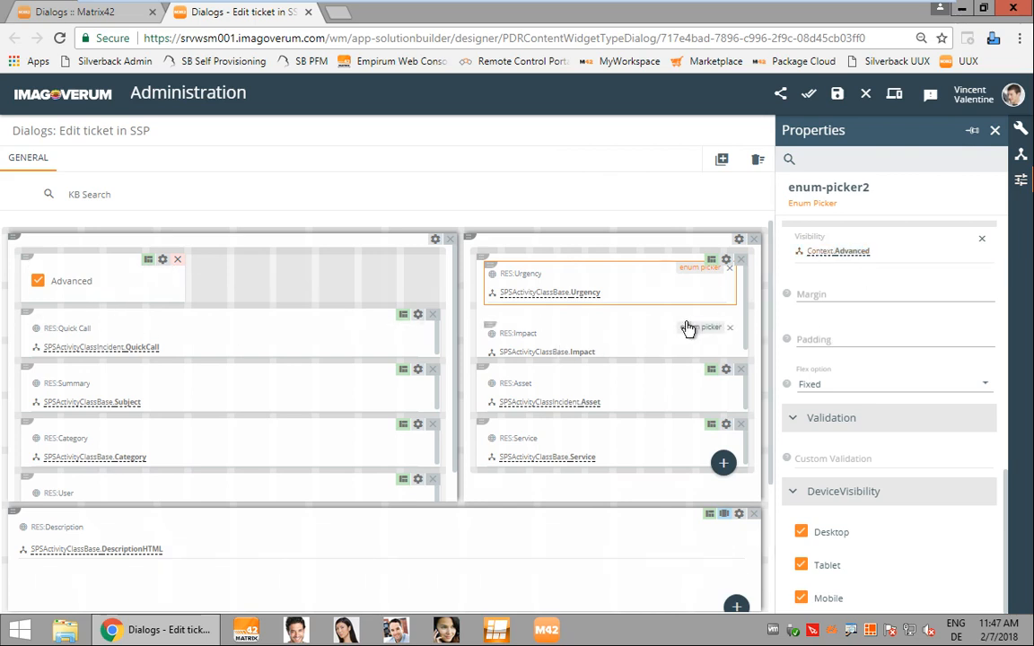
Bind the Impact picker's Visibility to the Context source's Advanced property, searching the model for "advanced"
click(695, 331)
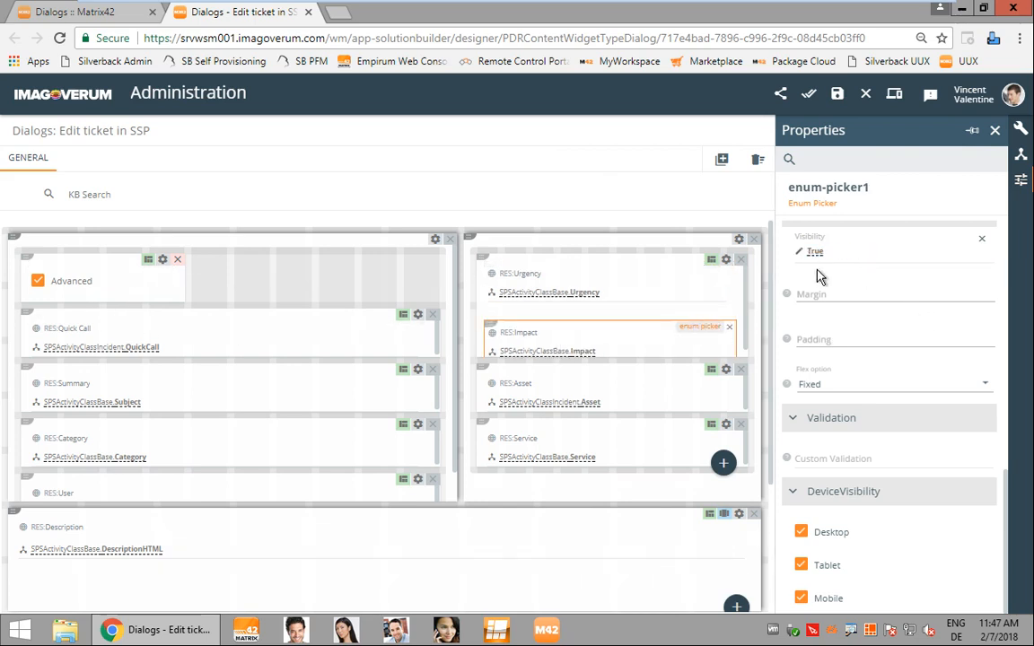
click(797, 253)
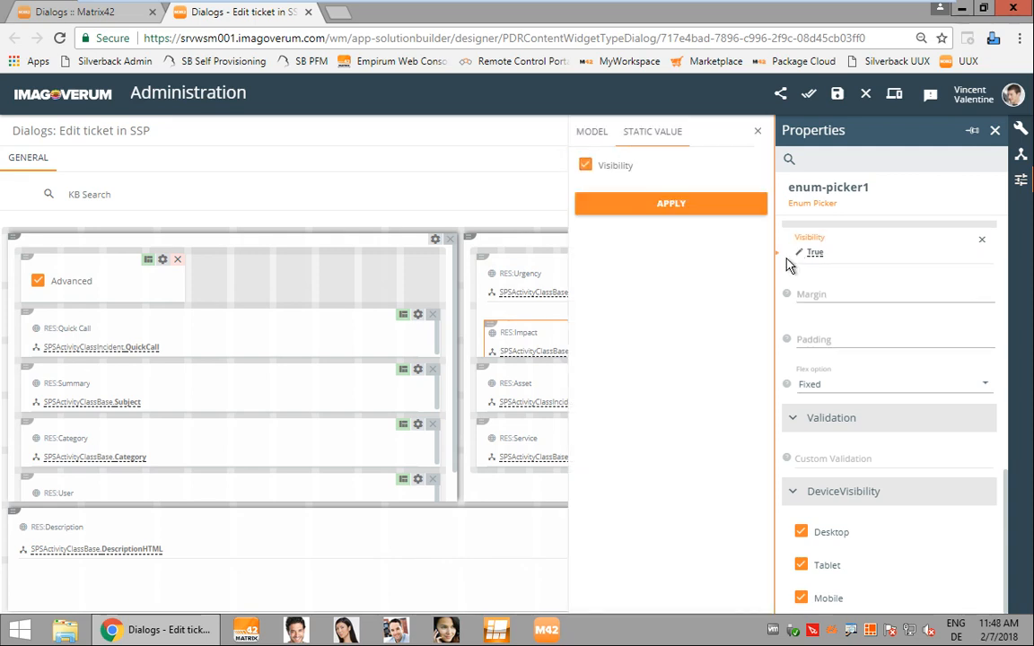
click(592, 132)
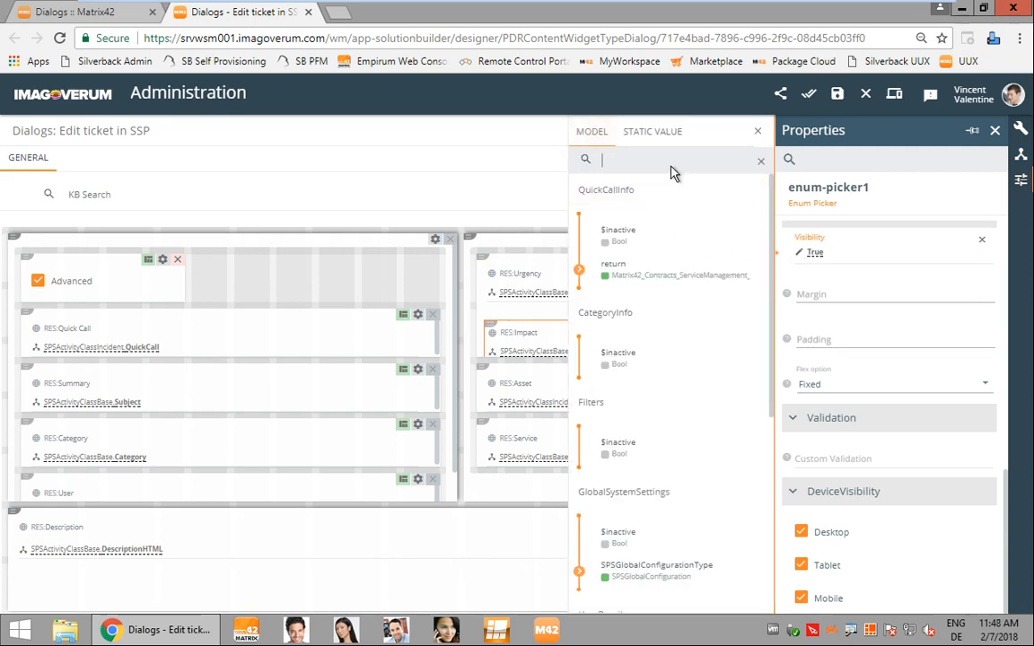
text(advanced)
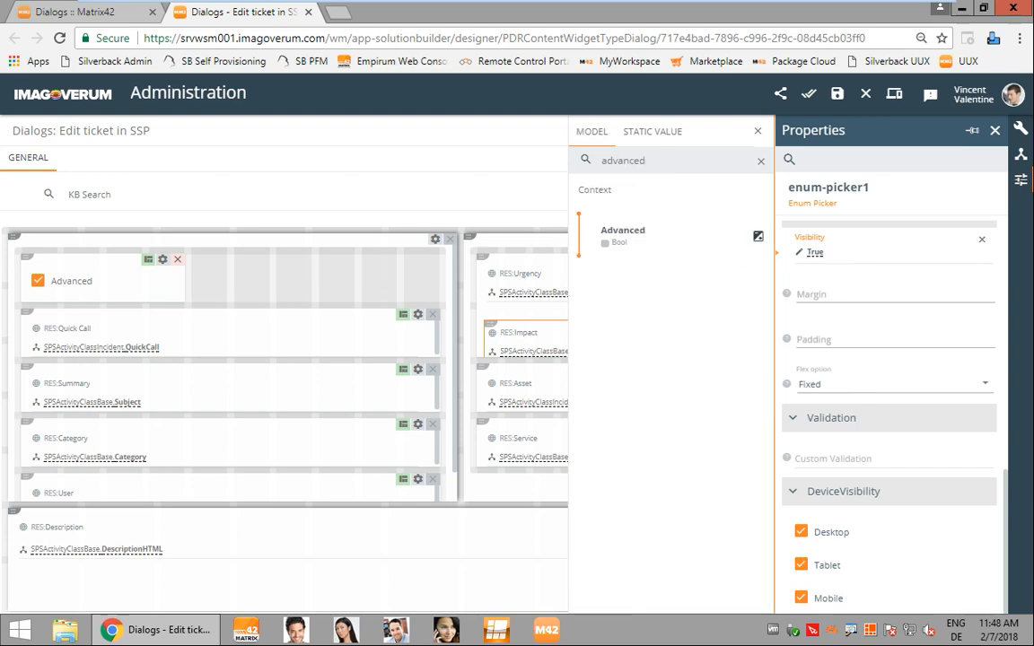
click(643, 229)
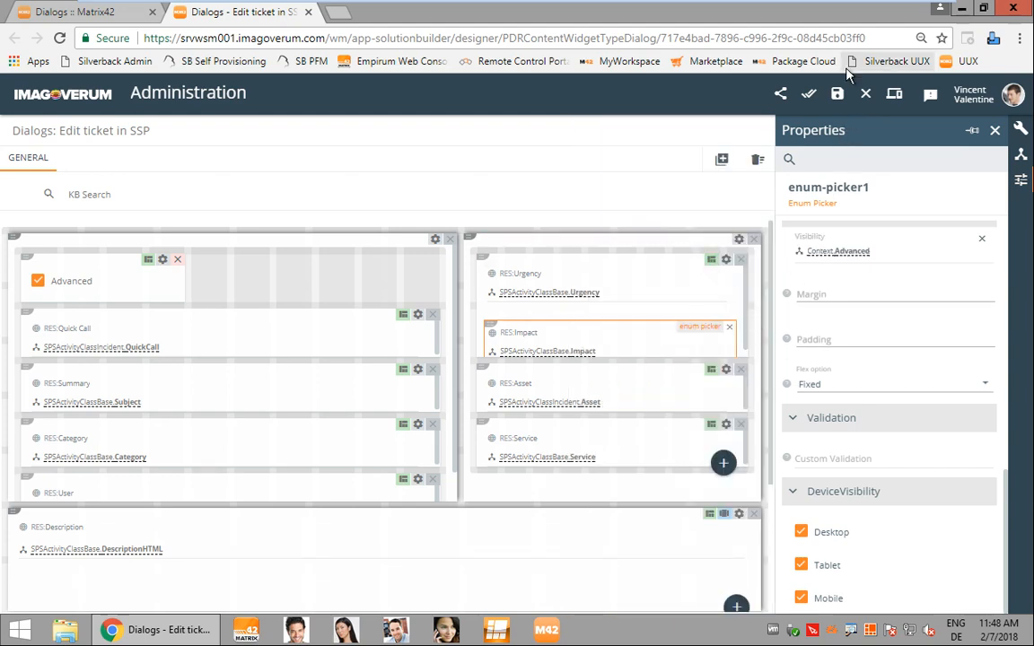
Save the "Edit ticket in SSP" dialog layout and publish it
click(837, 95)
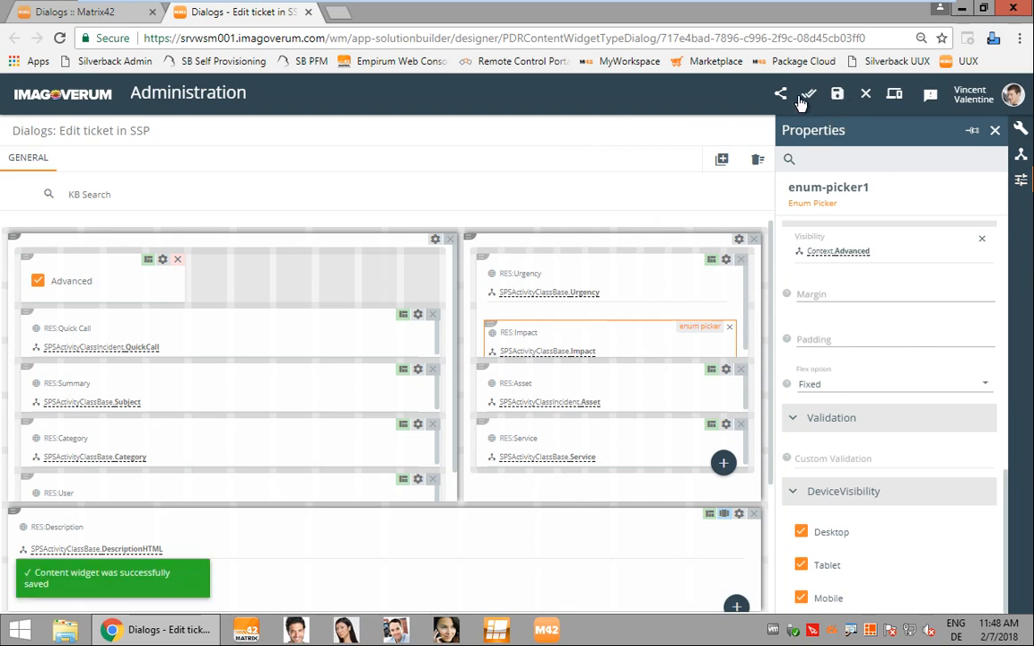
click(754, 95)
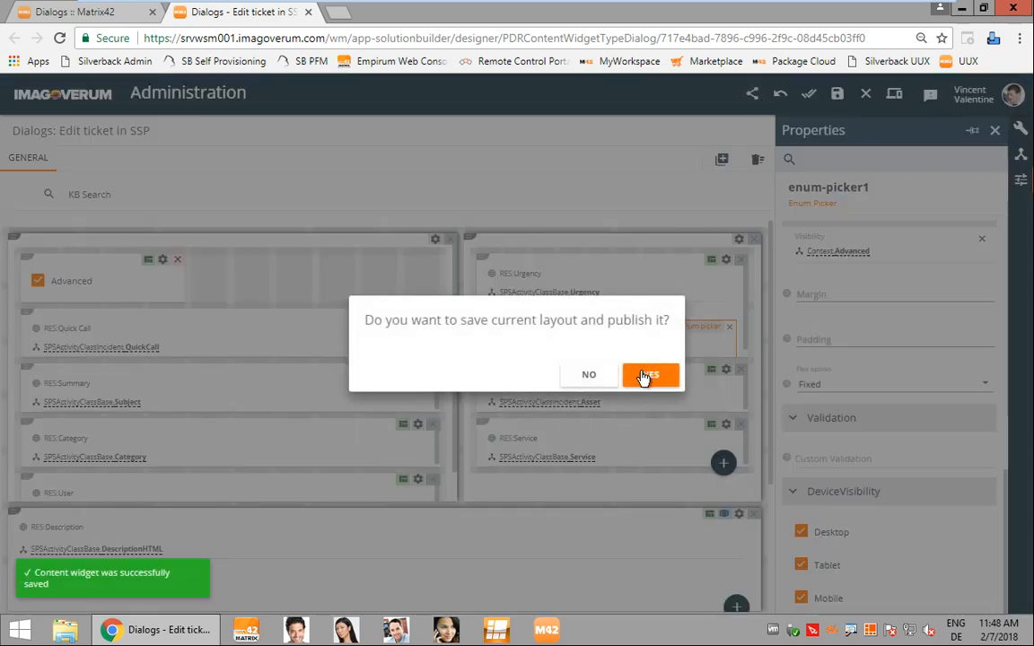
click(646, 375)
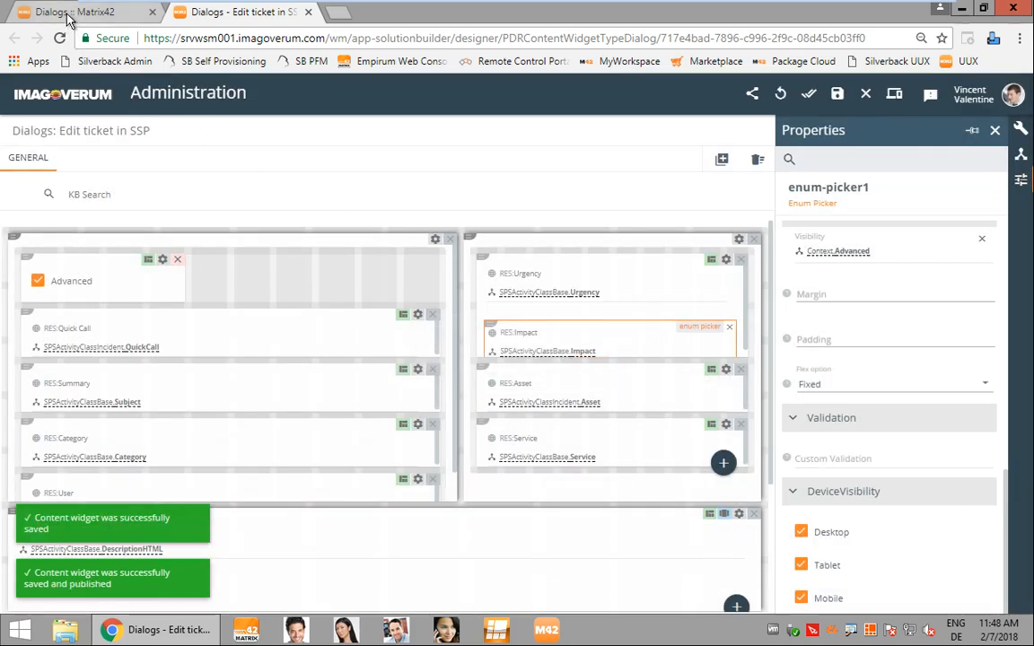
Switch to the Self Service Portal and test the field visibility by enabling Advanced in a new issue report
click(69, 18)
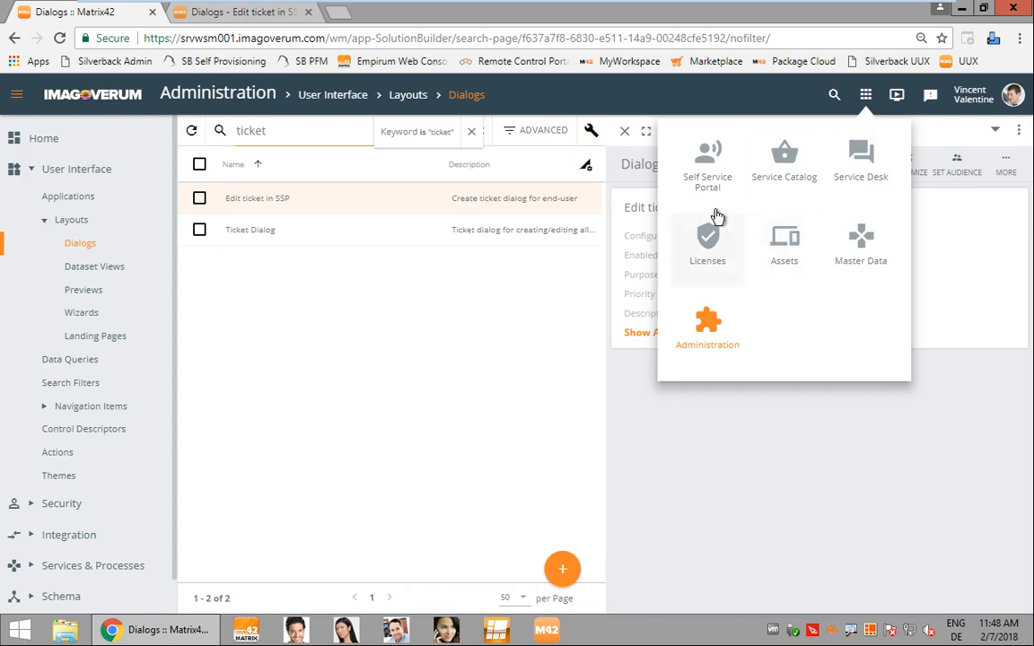
click(721, 173)
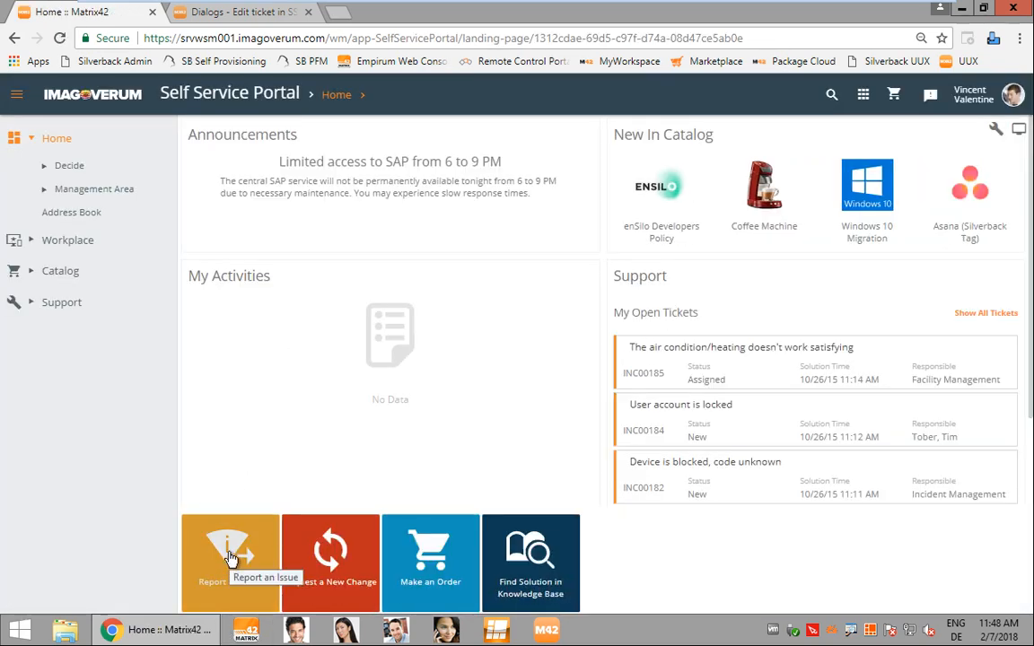
click(231, 558)
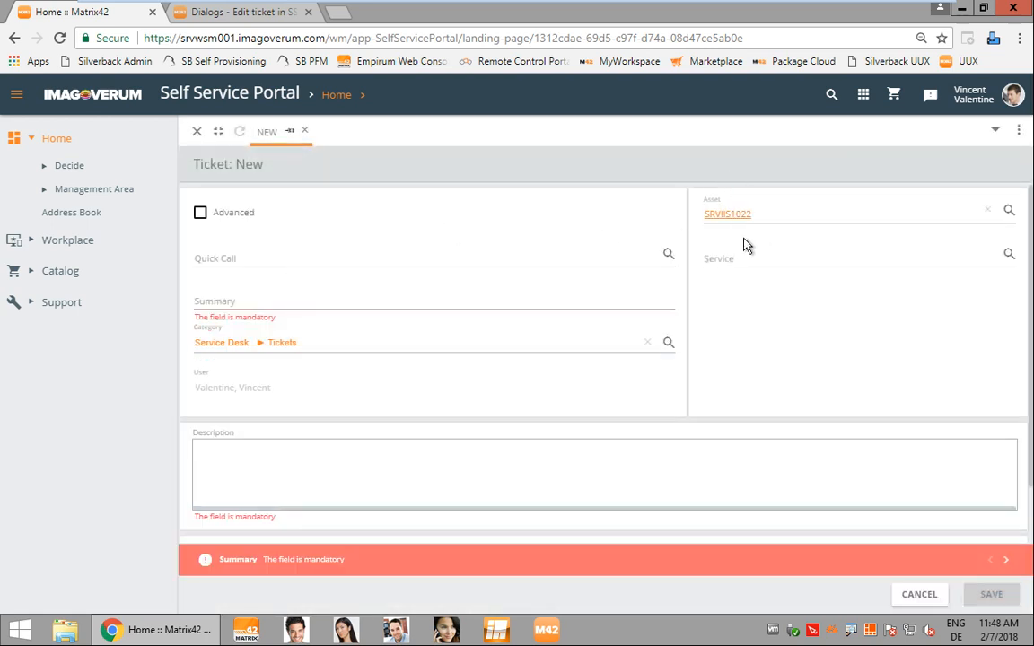
click(200, 212)
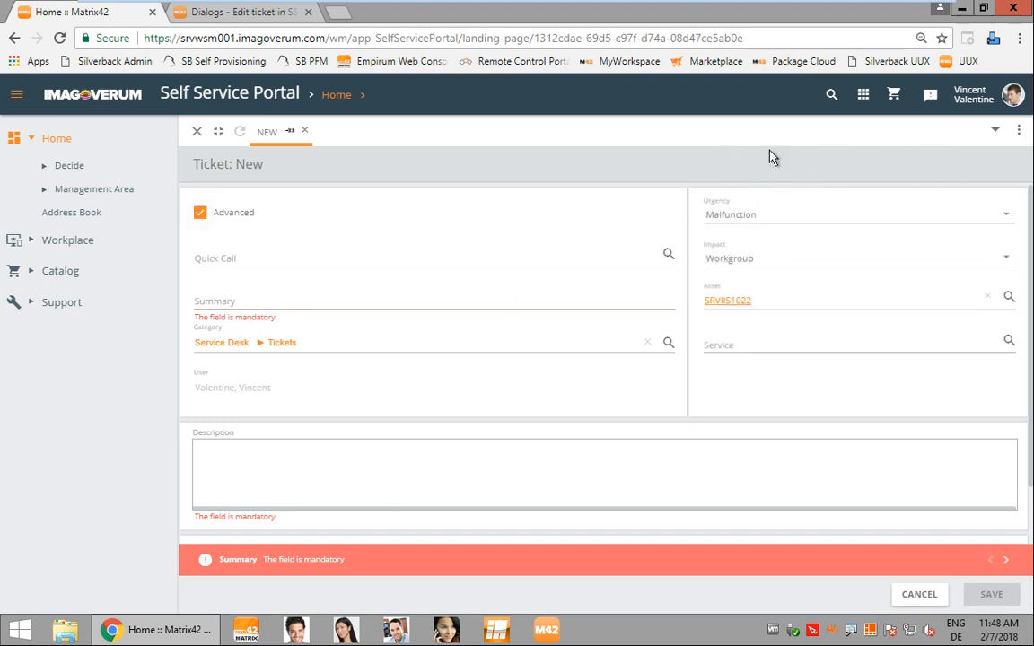